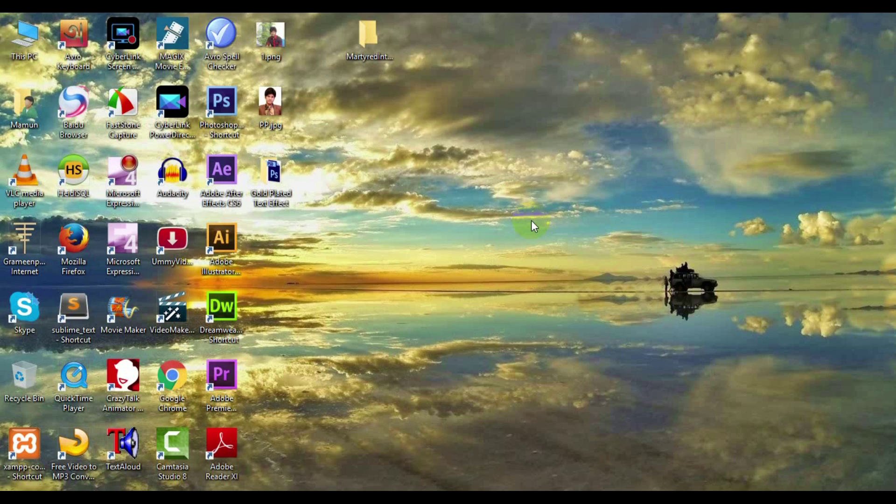
- Launch Photoshop and create a new 640 × 480 px, 72 ppi document with a white background
click(222, 106)
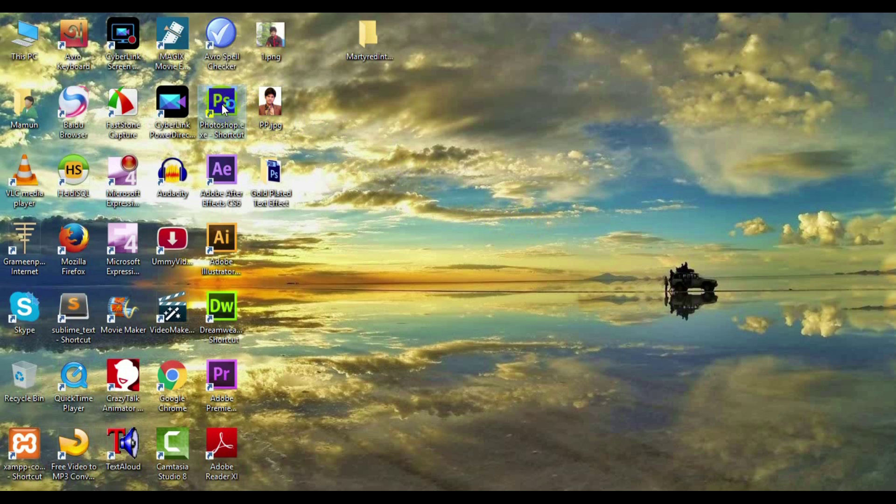
double_click(224, 109)
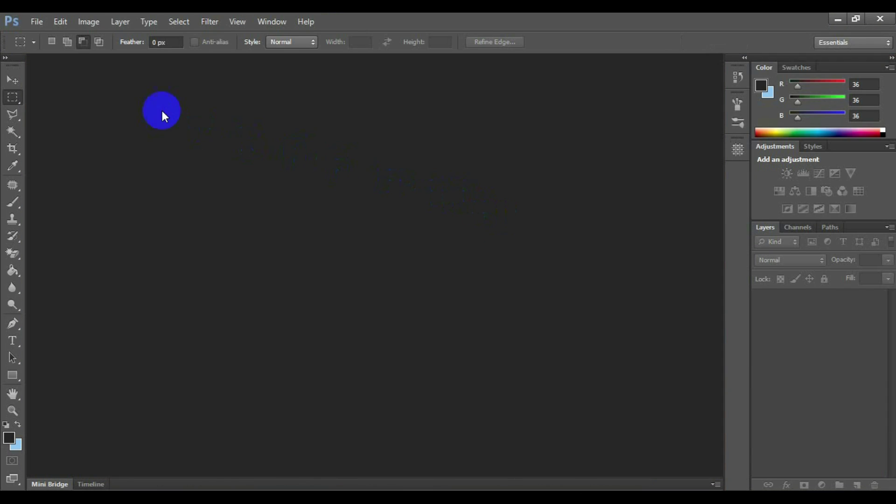
click(40, 25)
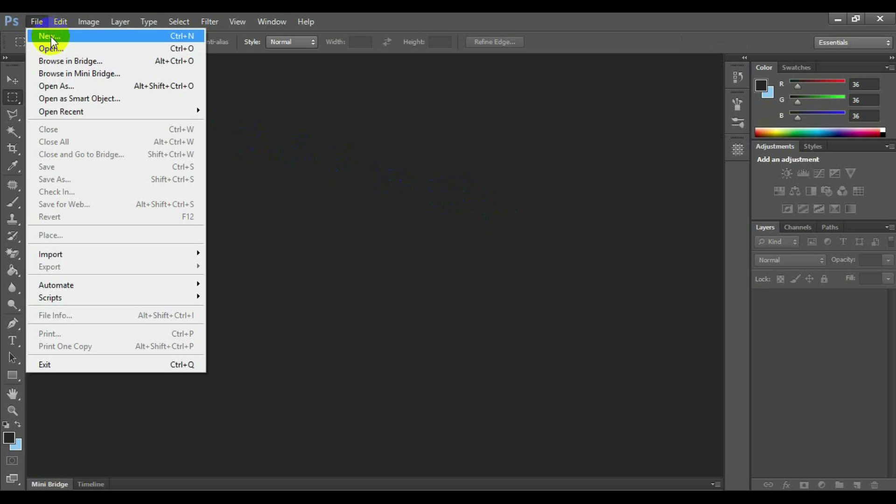
click(51, 37)
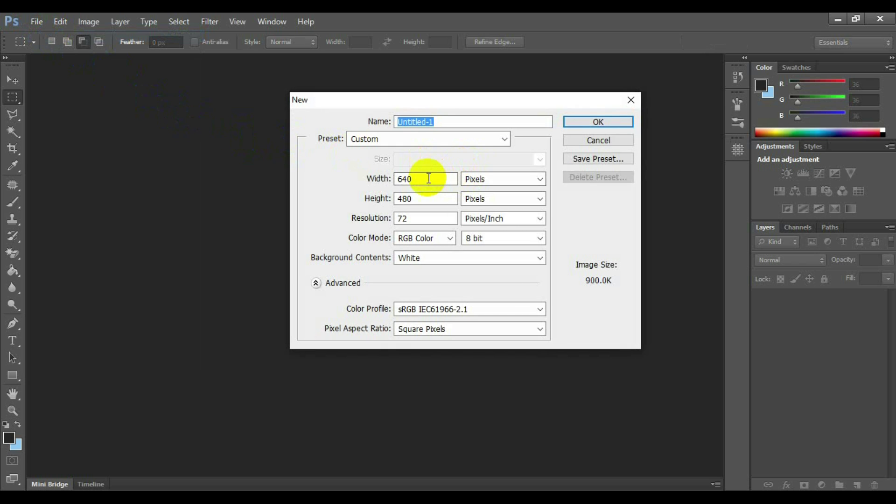
click(422, 182)
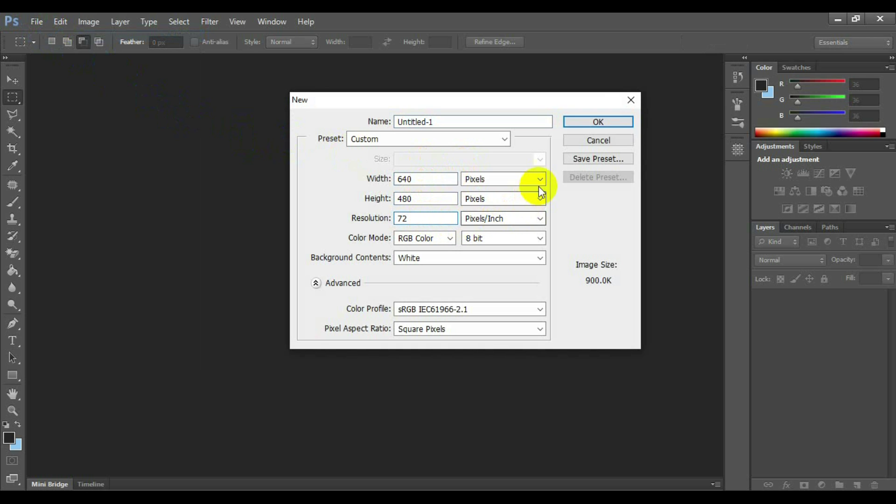
click(591, 123)
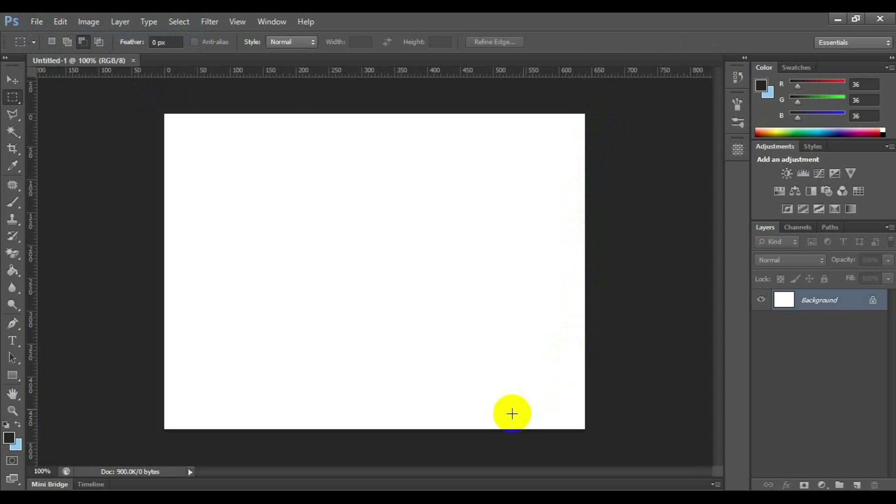
- Set the foreground colour to near-black 0a0a0a and paint-bucket fill the canvas with it
click(8, 437)
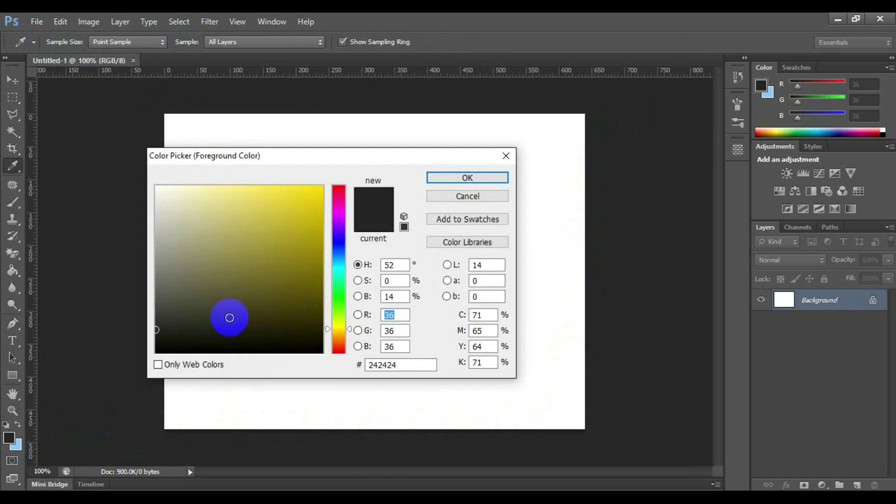
click(156, 346)
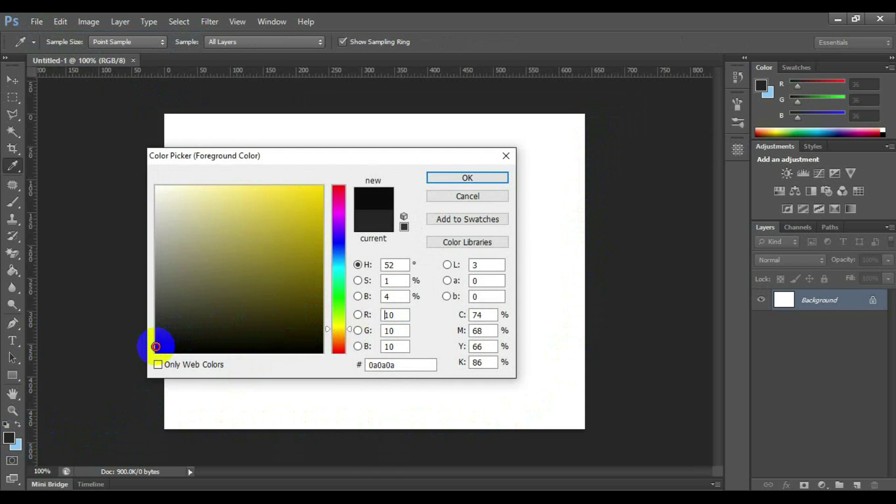
click(455, 178)
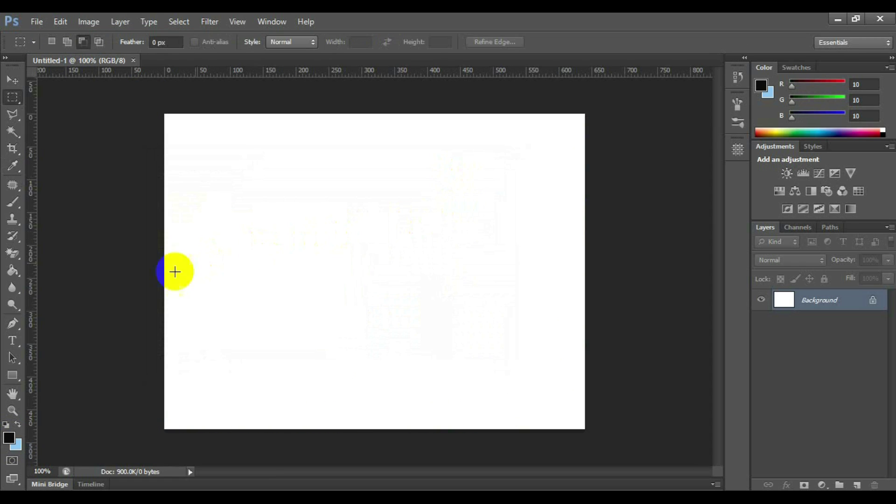
click(9, 273)
click(63, 280)
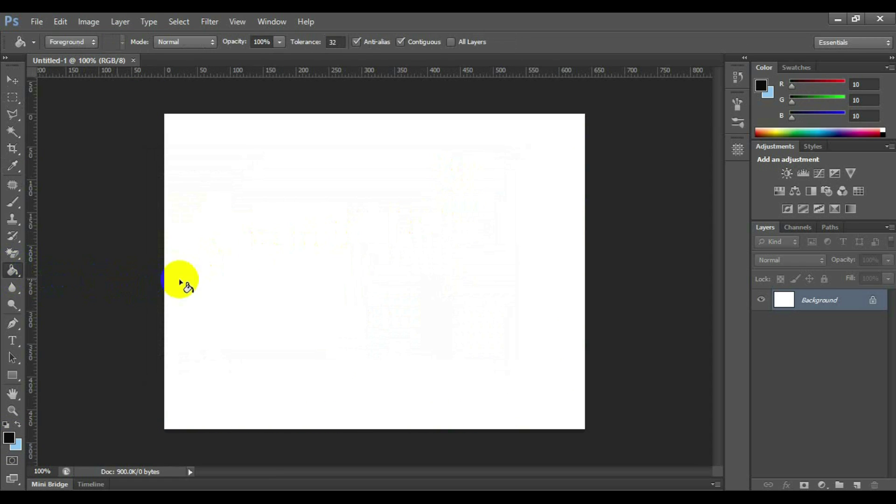
click(264, 270)
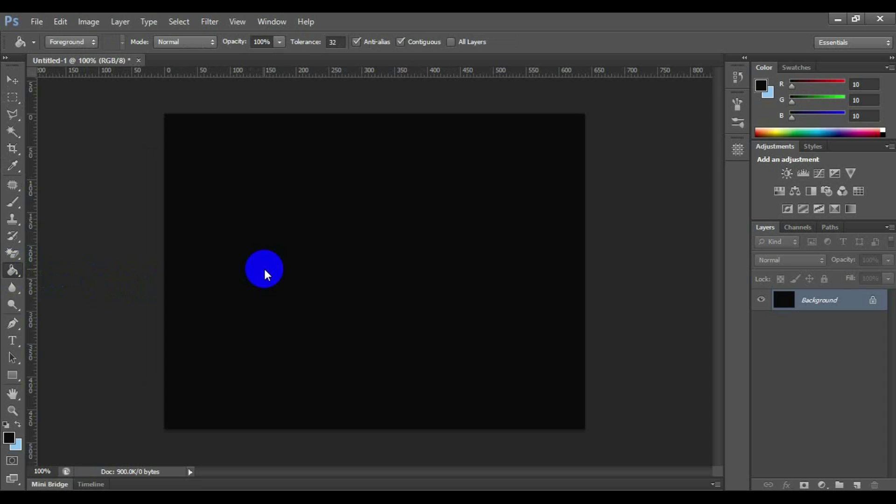
- Type the word GOLD on the canvas and drag it to the centre
click(13, 340)
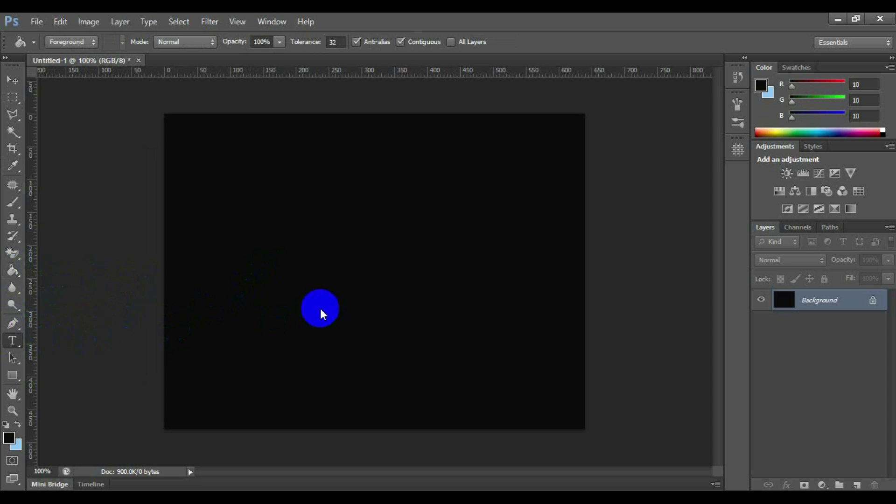
click(490, 279)
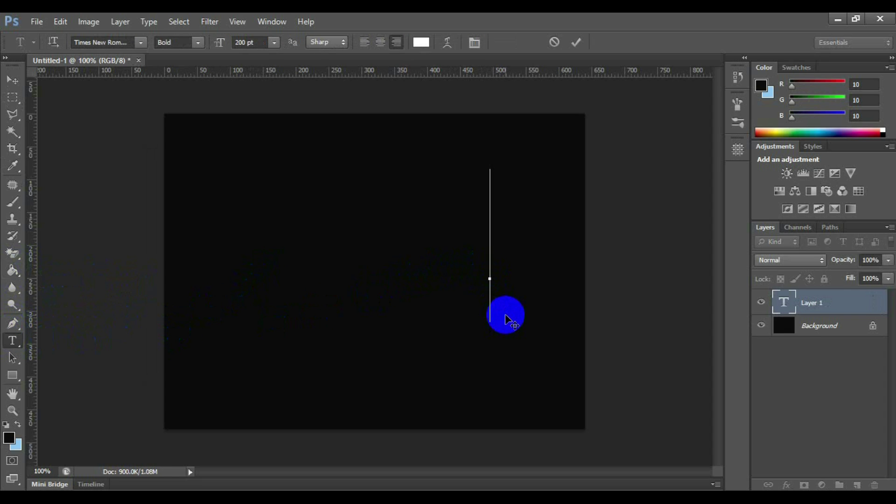
text(g)
key(BackSpace)
text(GOLD)
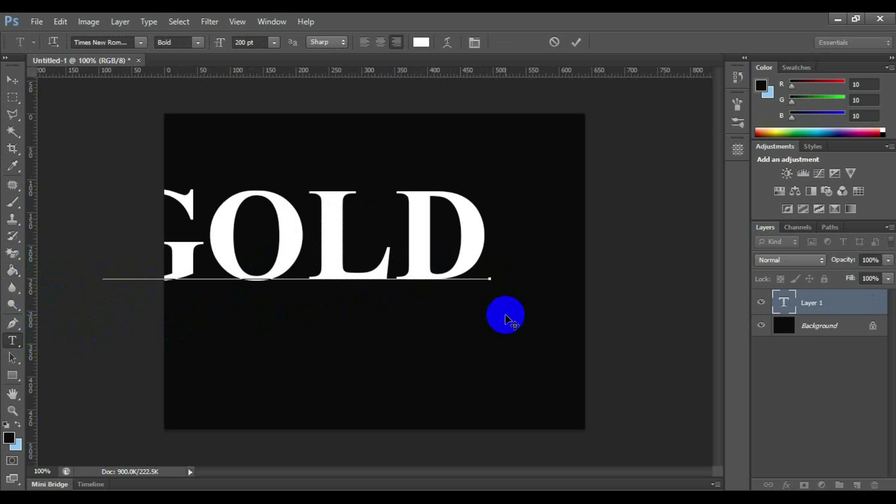
key(ctrl)
drag(369, 249, 449, 279)
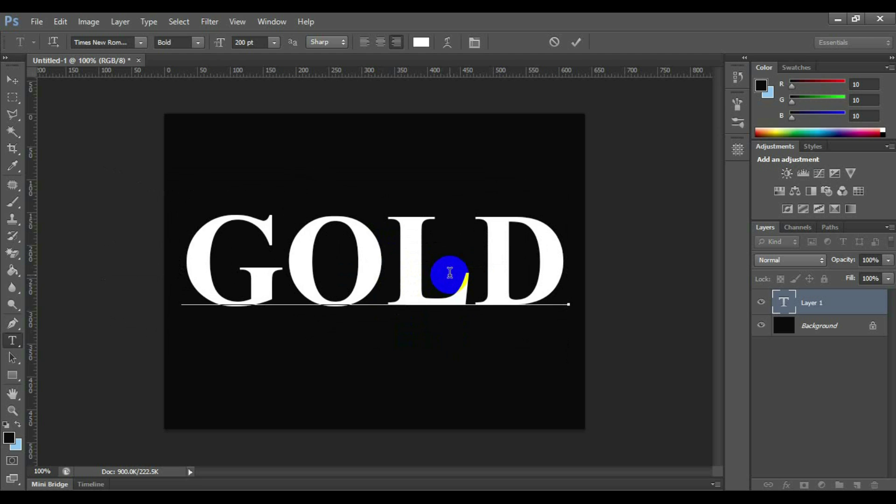
- Format GOLD as white Times New Roman Bold, 200 pt, and commit the text
double_click(402, 266)
click(141, 42)
click(118, 47)
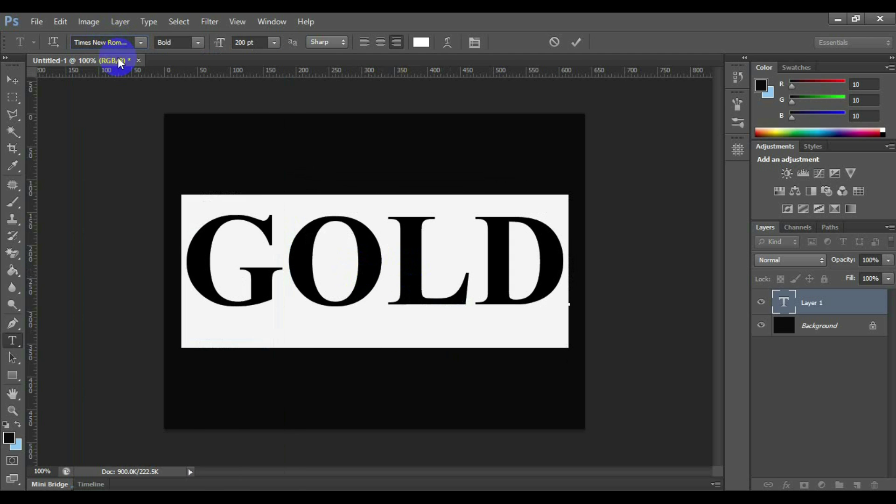
click(172, 45)
double_click(174, 42)
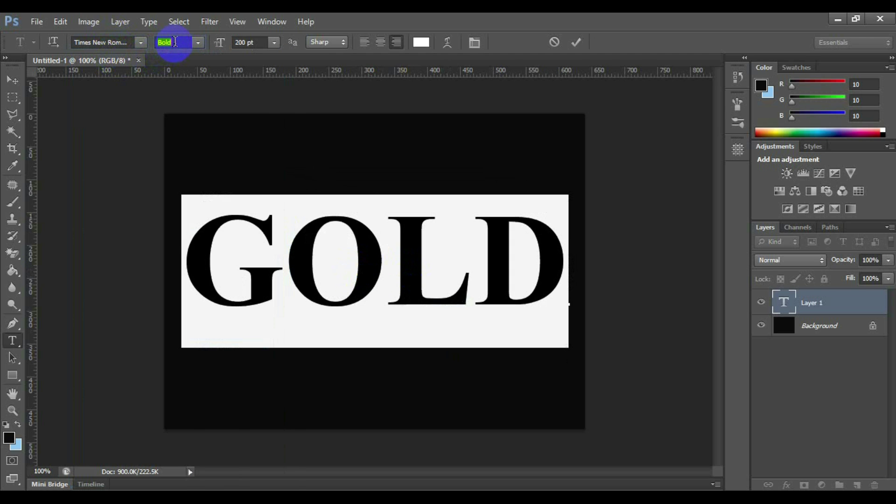
click(248, 42)
click(245, 42)
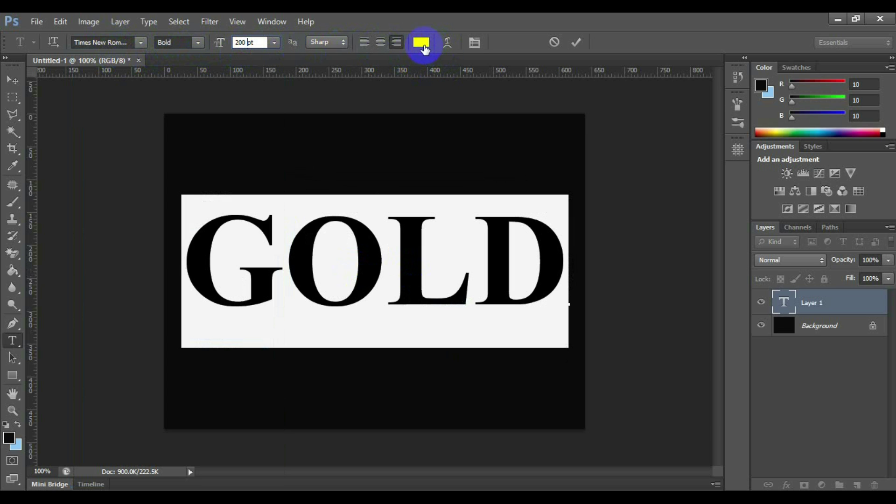
click(421, 43)
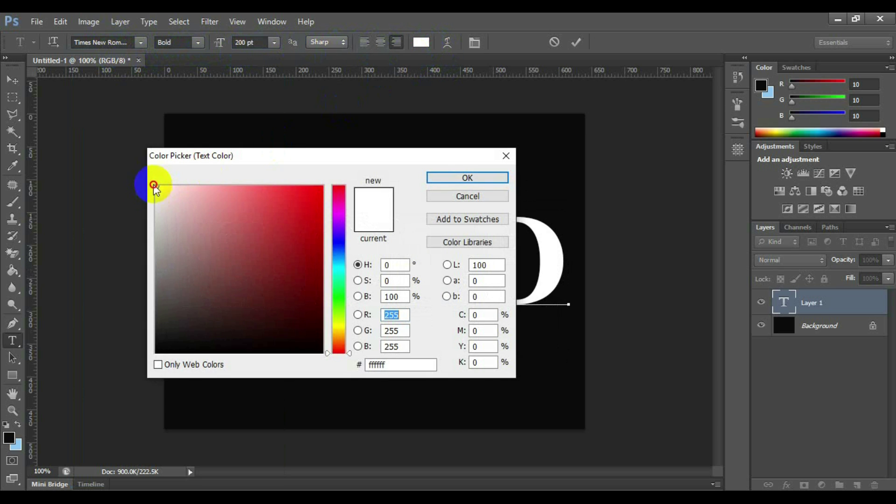
click(459, 176)
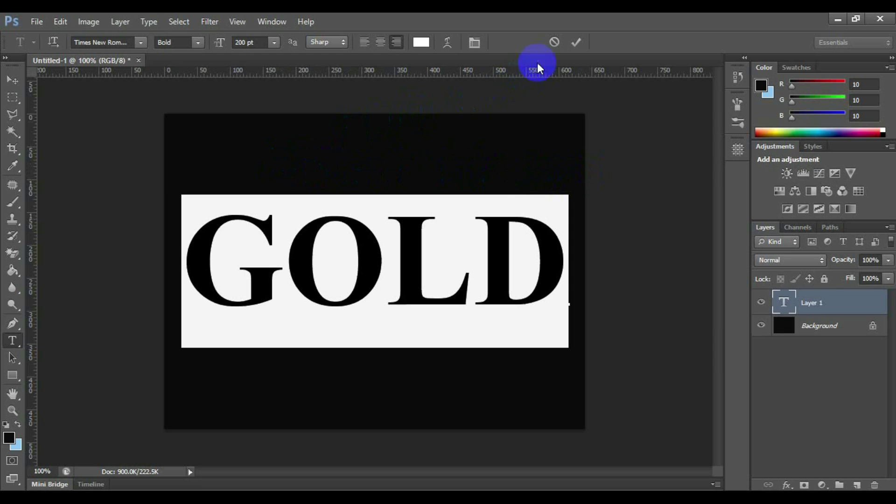
click(575, 43)
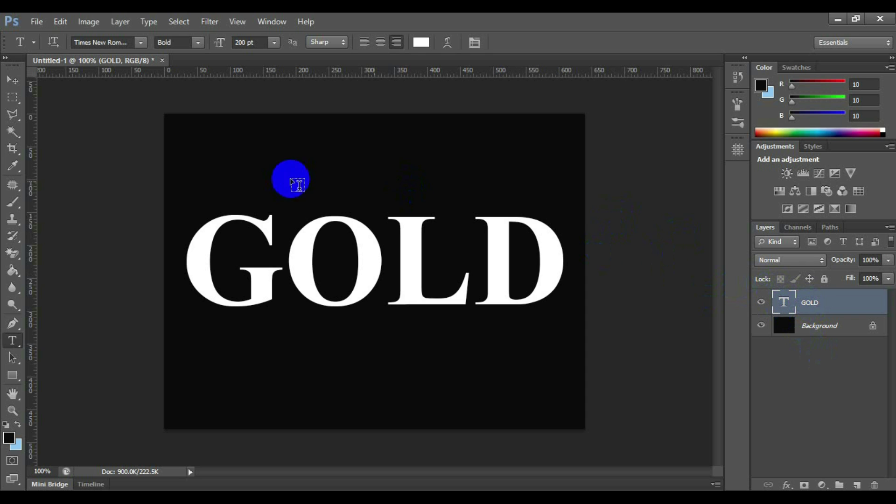
- Duplicate the GOLD layer as 'GOLD copy' and select the copy
click(120, 22)
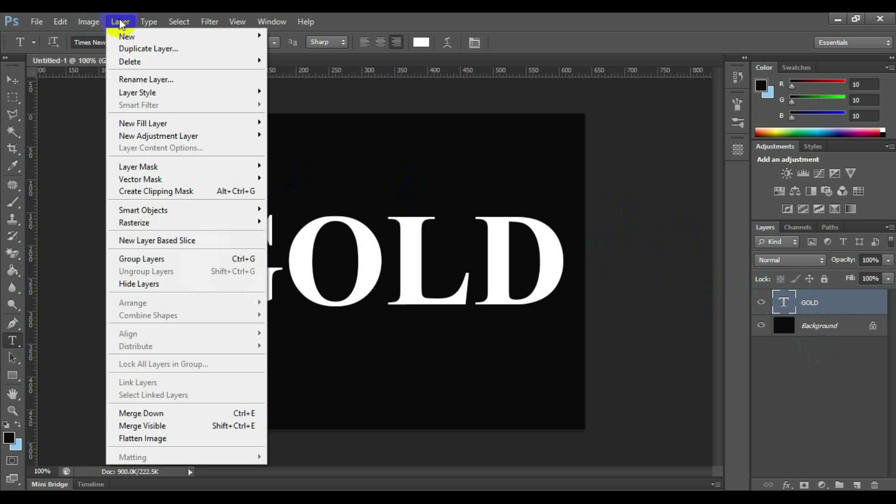
click(186, 48)
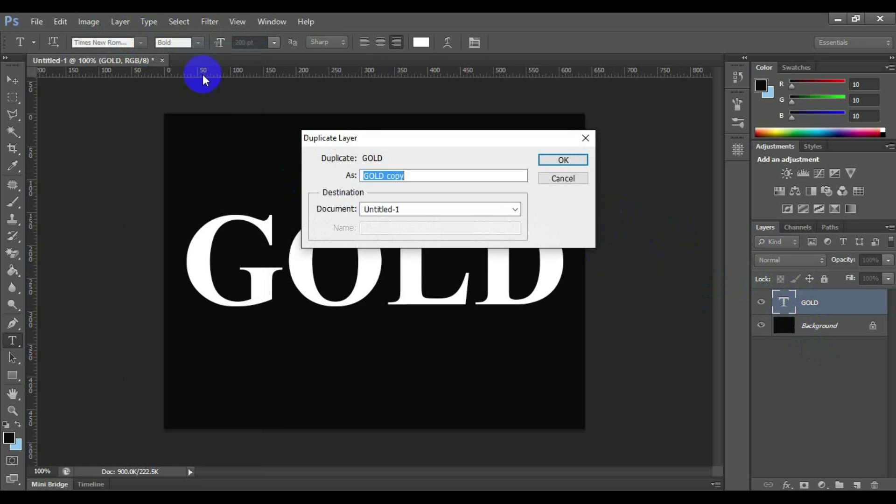
click(566, 160)
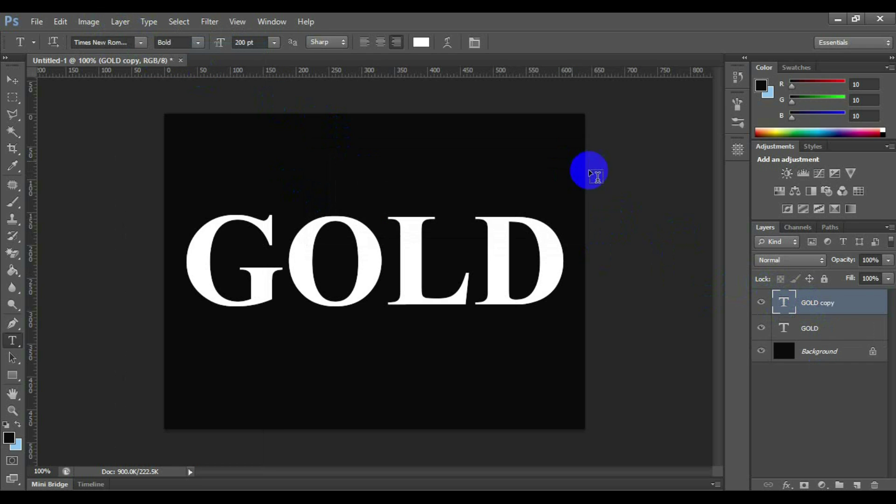
click(800, 311)
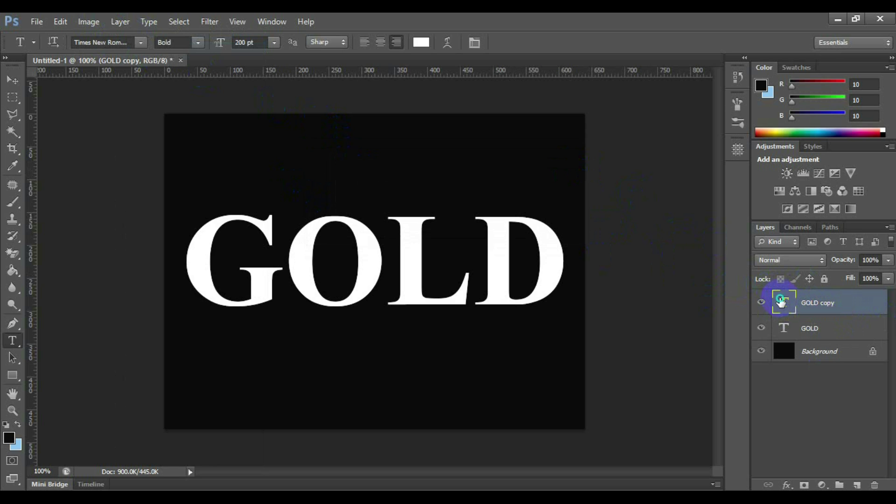
- Add a Gradient Overlay to GOLD copy: Normal blend, 100% opacity, Reflected style
right_click(782, 302)
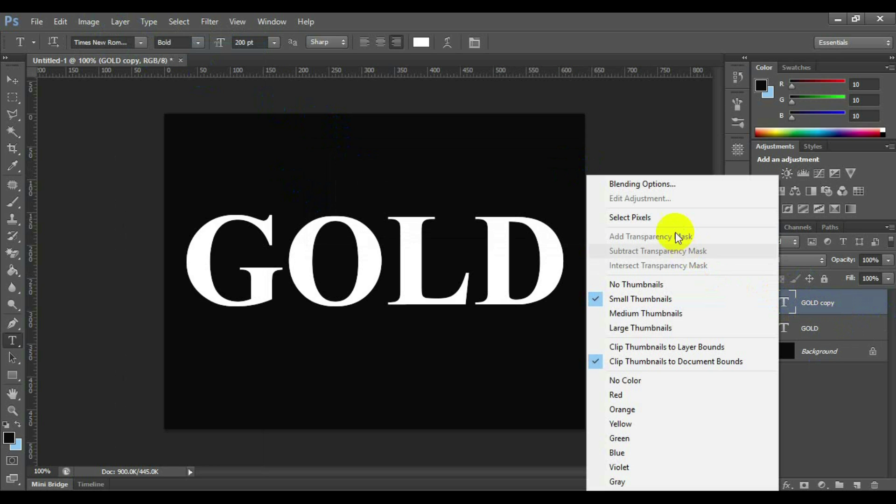
click(659, 188)
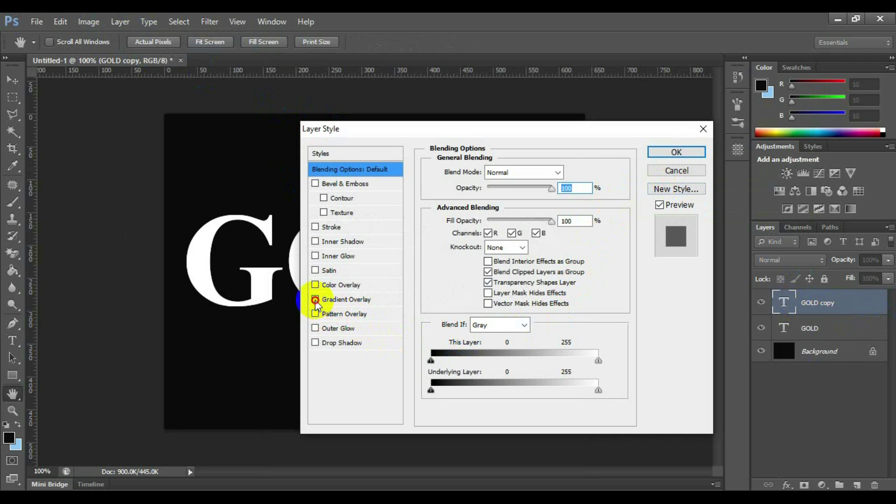
click(316, 300)
click(332, 300)
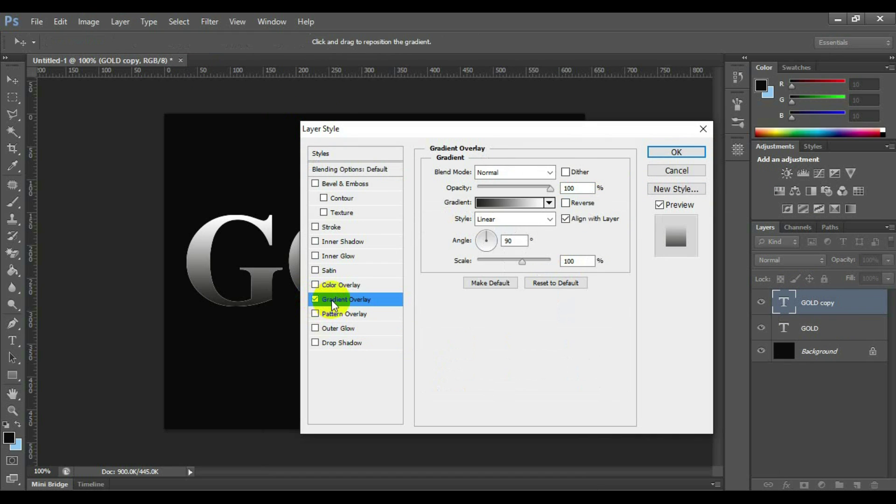
click(551, 173)
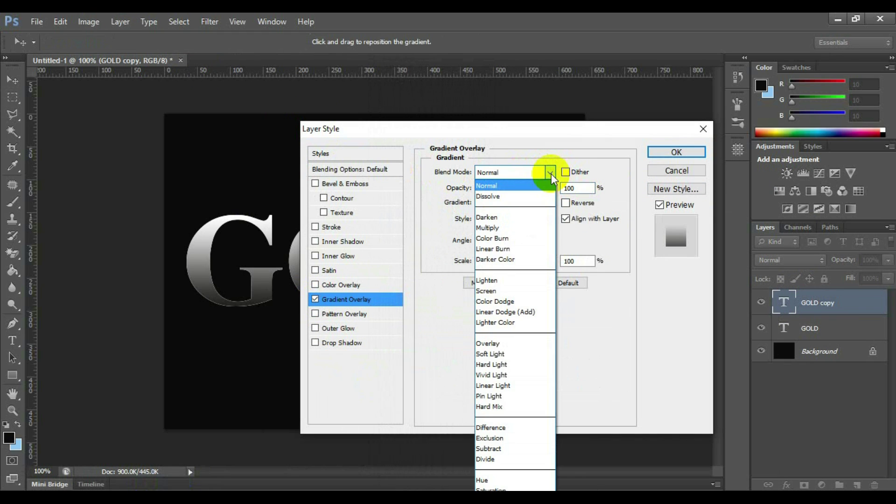
click(552, 175)
click(577, 189)
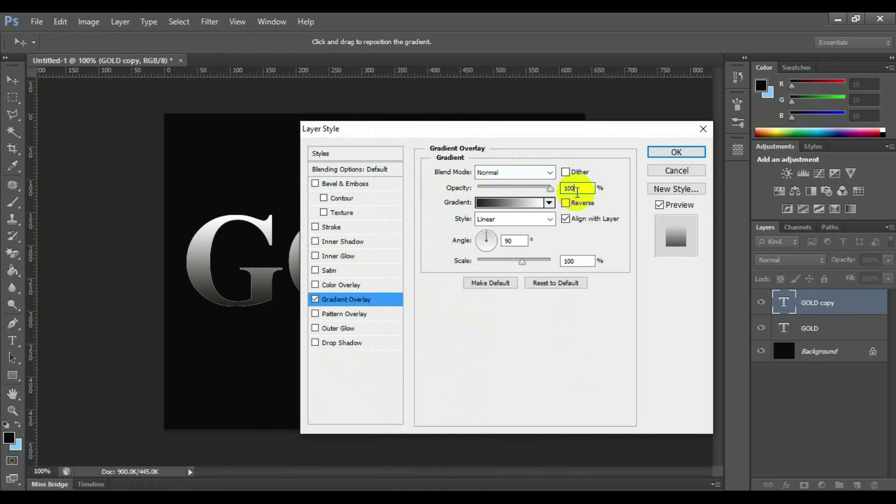
click(550, 220)
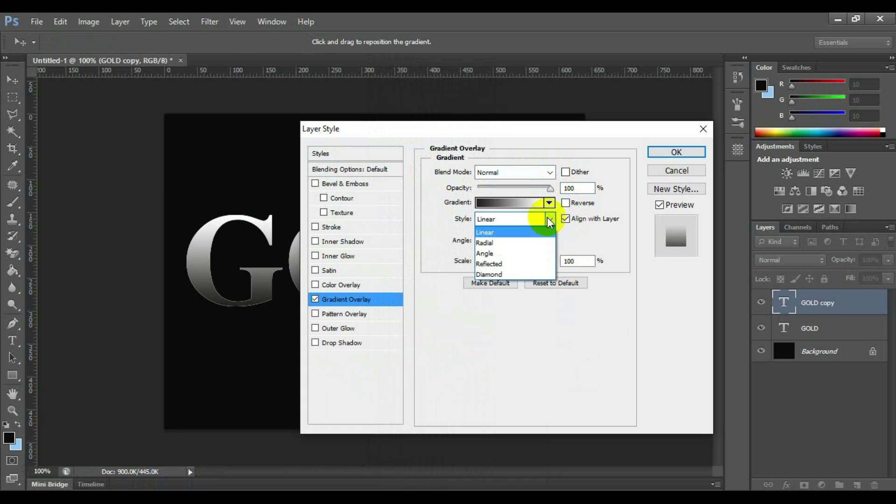
click(530, 263)
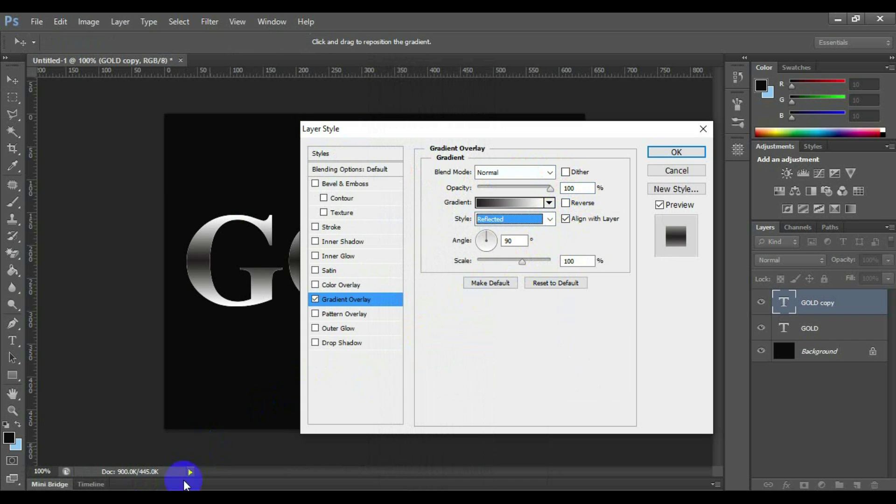
key(Tab)
- Set the gradient's left stop to pale yellow RGB 247/238/173
click(526, 204)
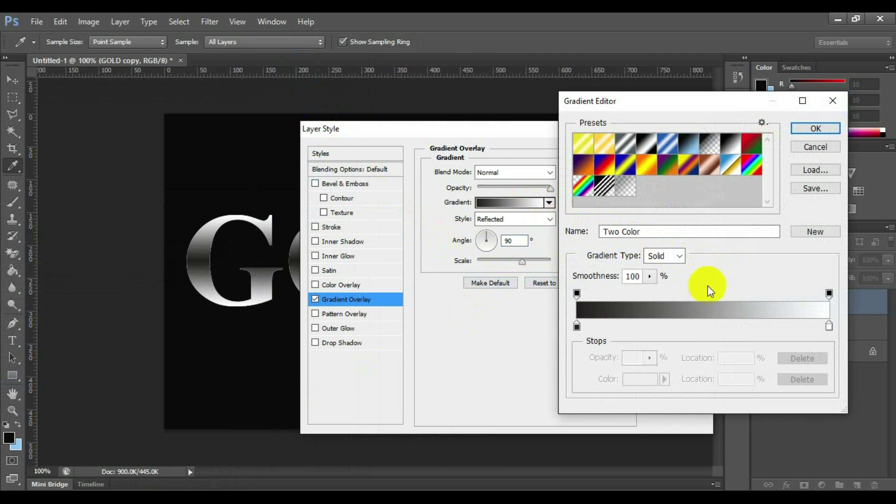
click(577, 326)
double_click(576, 326)
click(401, 315)
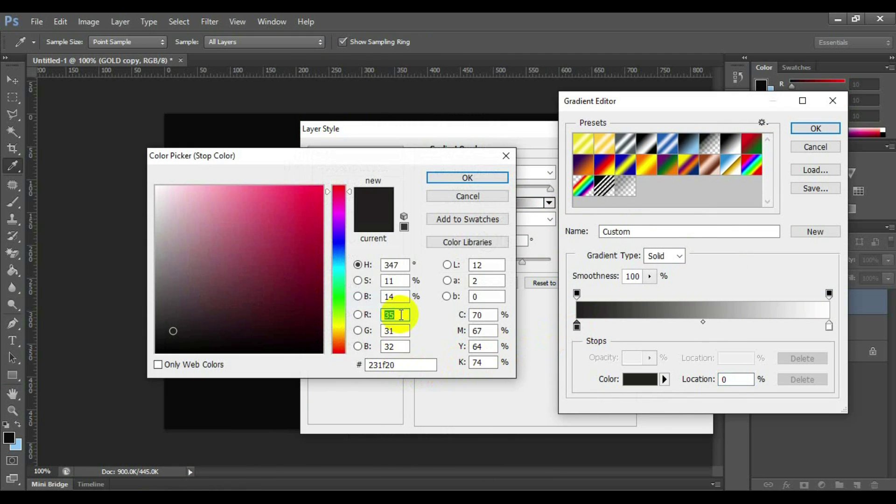
text(247)
key(Tab)
text(238)
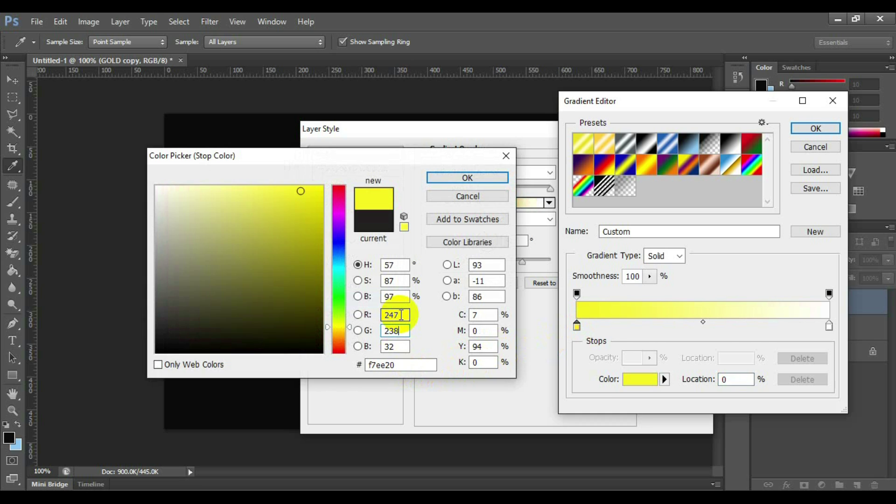
key(Tab)
text(173)
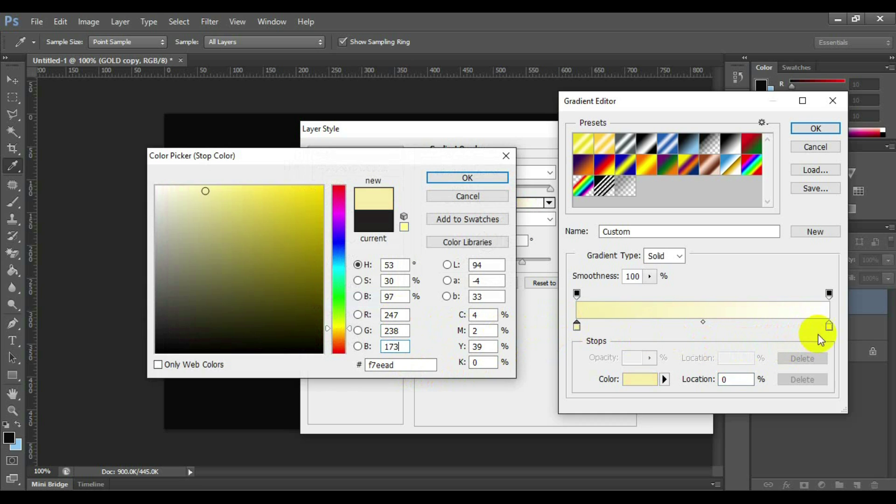
click(477, 179)
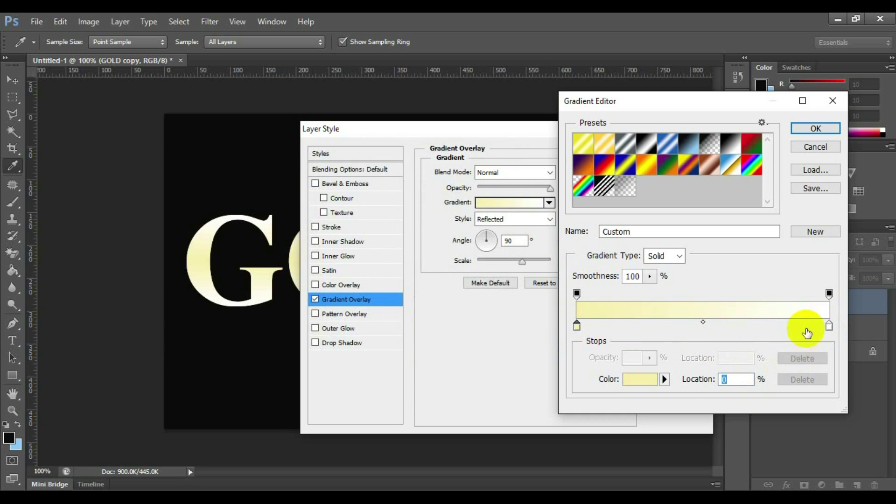
- Set the gradient's right stop to gold RGB 193/172/81
double_click(829, 326)
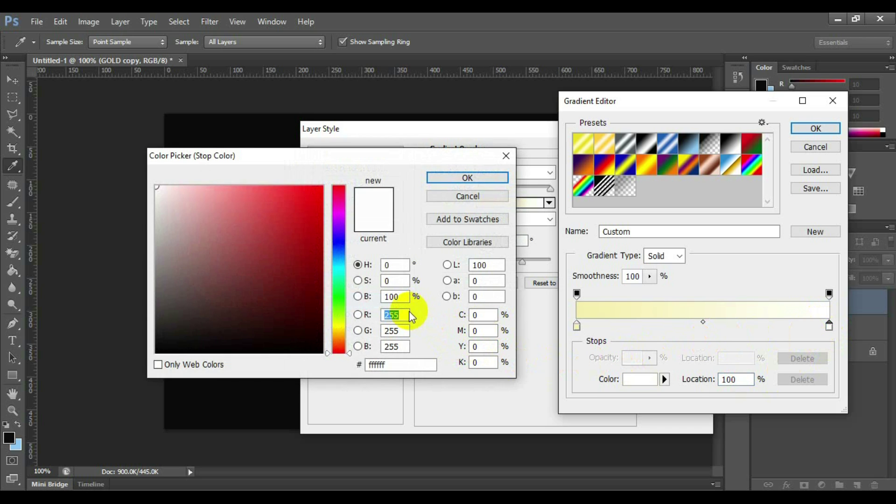
text(193)
key(Tab)
text(172)
key(Tab)
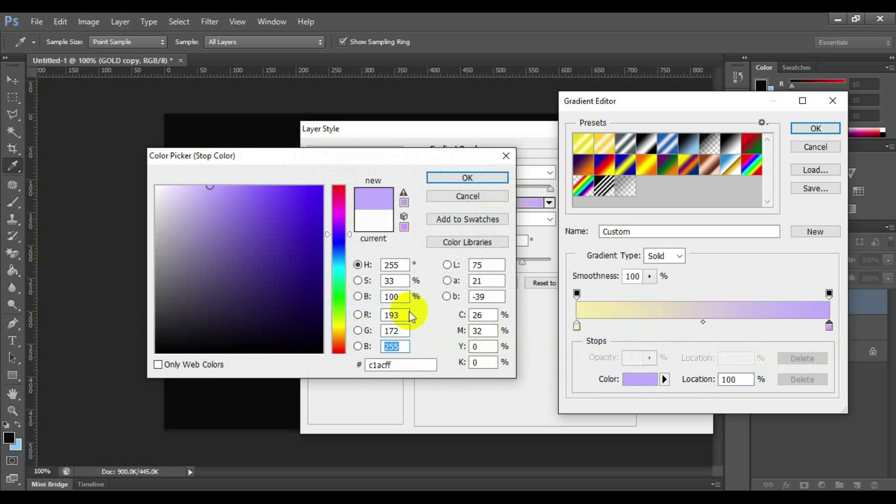
text(81)
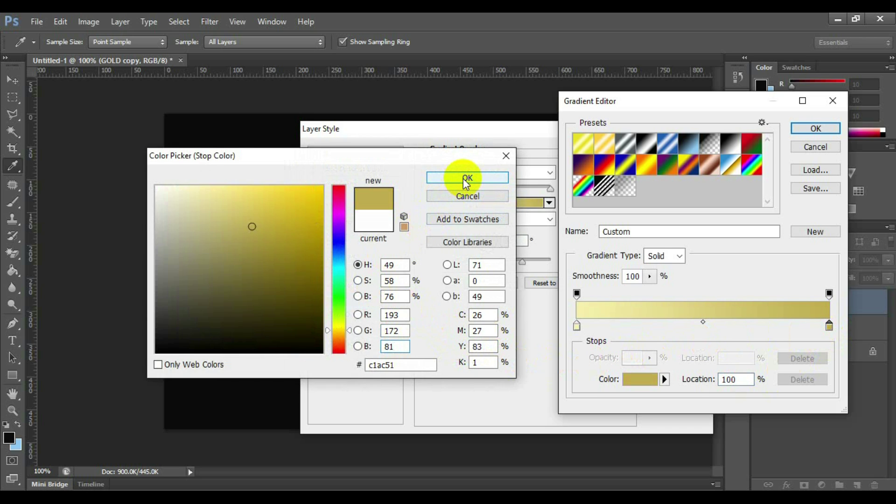
click(466, 180)
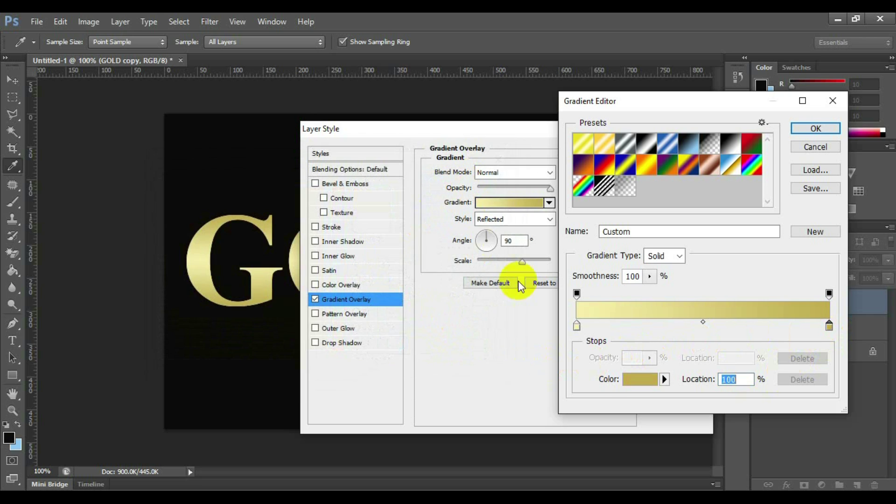
- Accept the gradient and add a Chisel Hard Inner Bevel, depth 171%, size 16 px
click(815, 129)
click(324, 187)
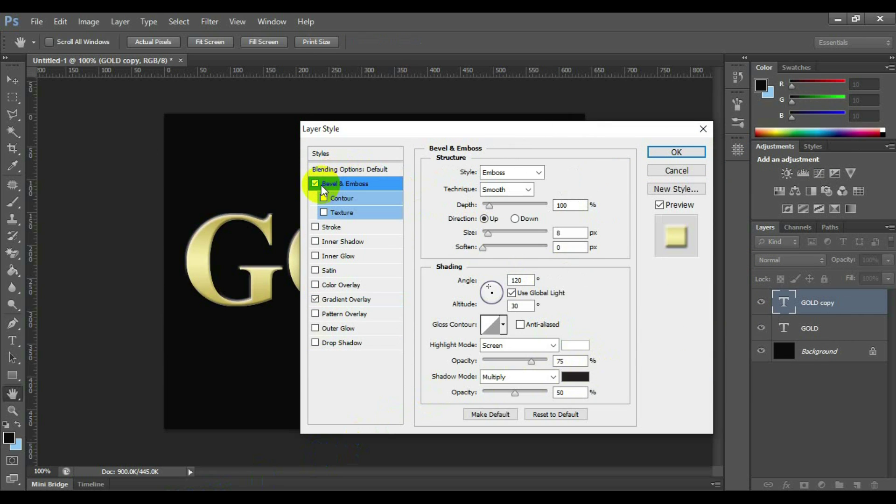
click(539, 172)
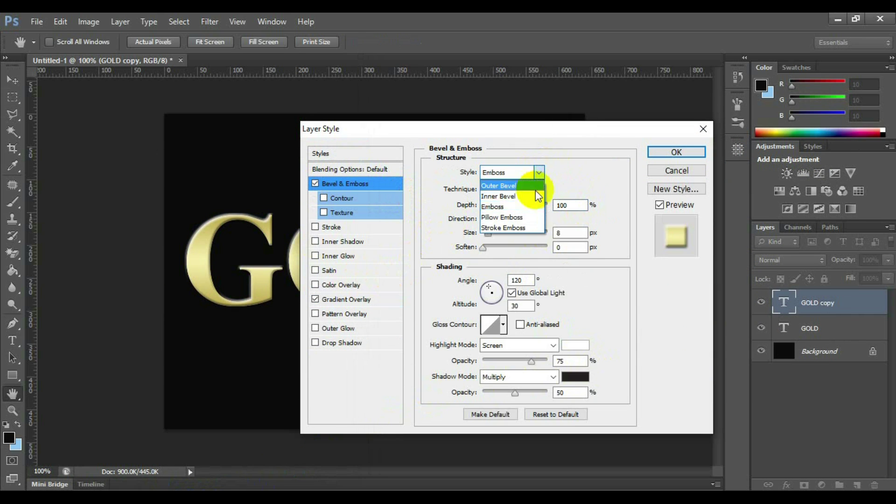
click(528, 197)
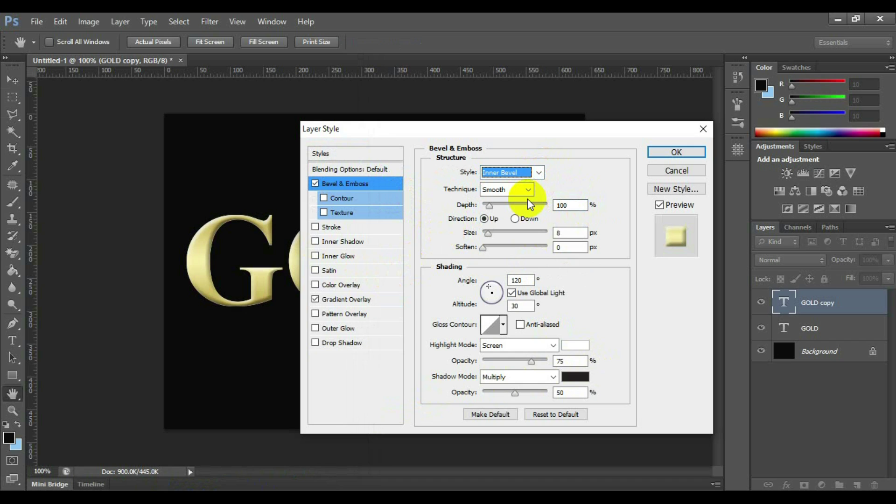
click(528, 189)
click(518, 205)
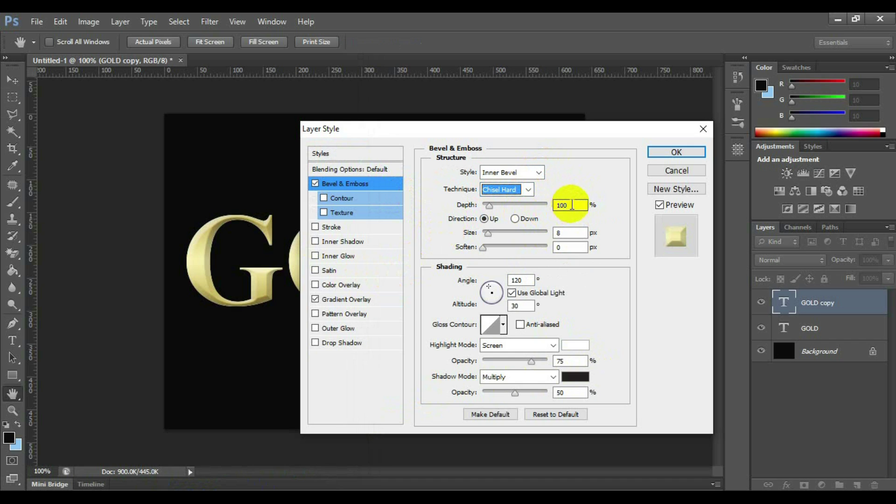
double_click(573, 205)
text(171)
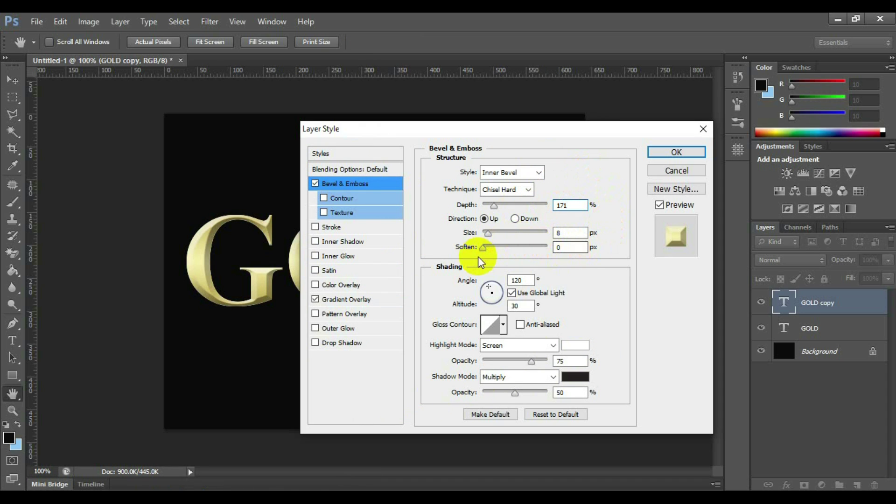
double_click(566, 205)
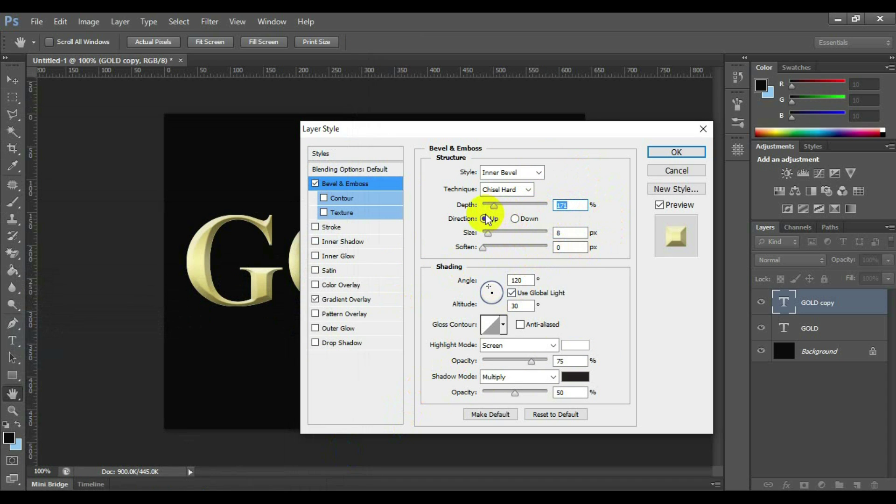
double_click(566, 232)
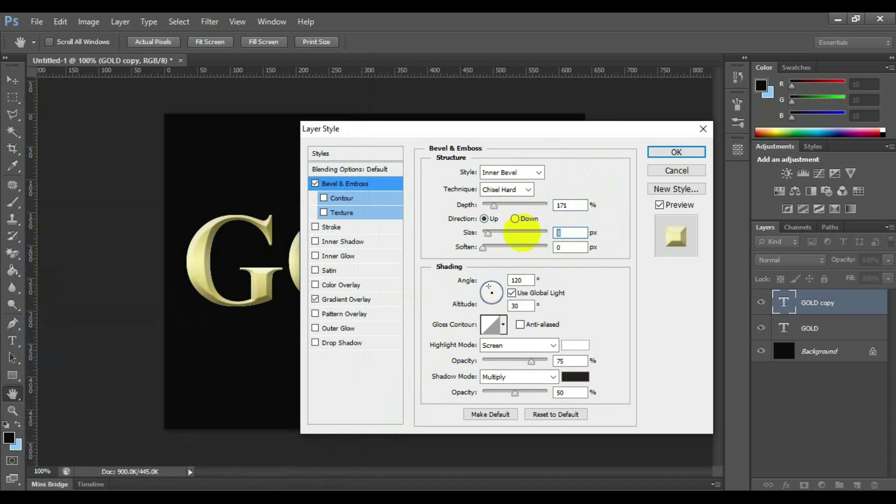
text(19)
key(Down)
key(Down)
key(Down)
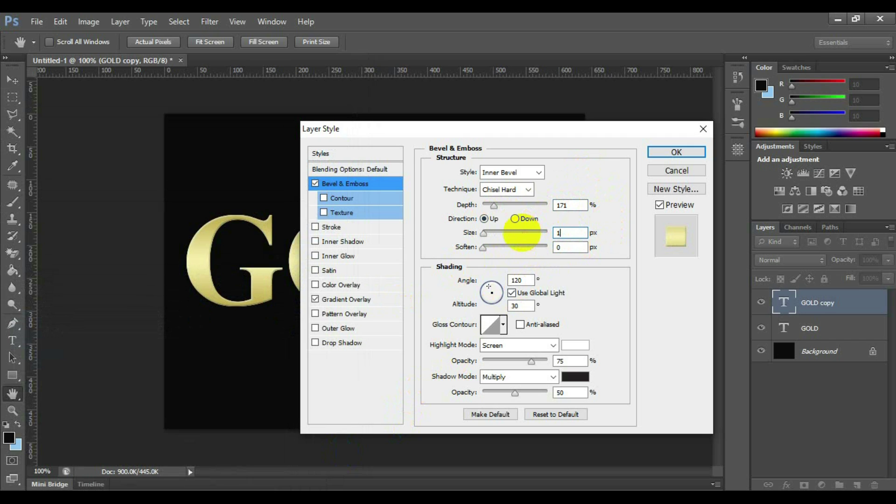
- Give the bevel a Ring gloss contour and 75% shadow opacity, and enable Contour
double_click(566, 247)
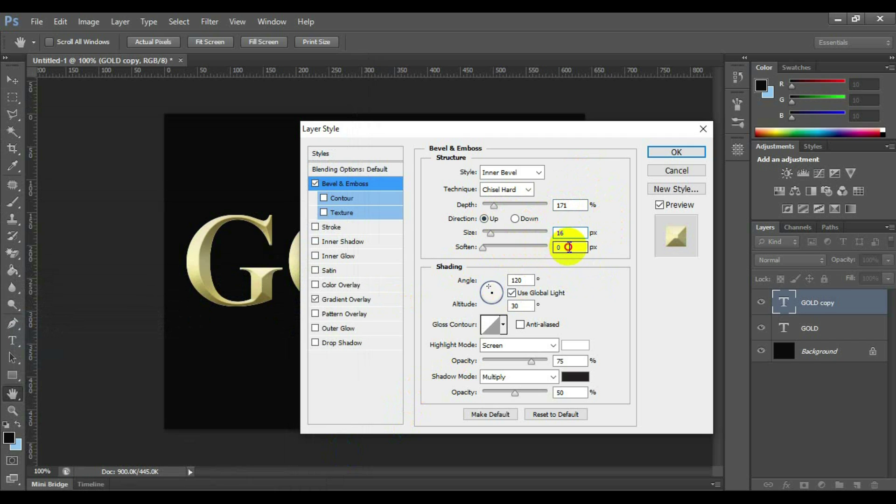
click(504, 327)
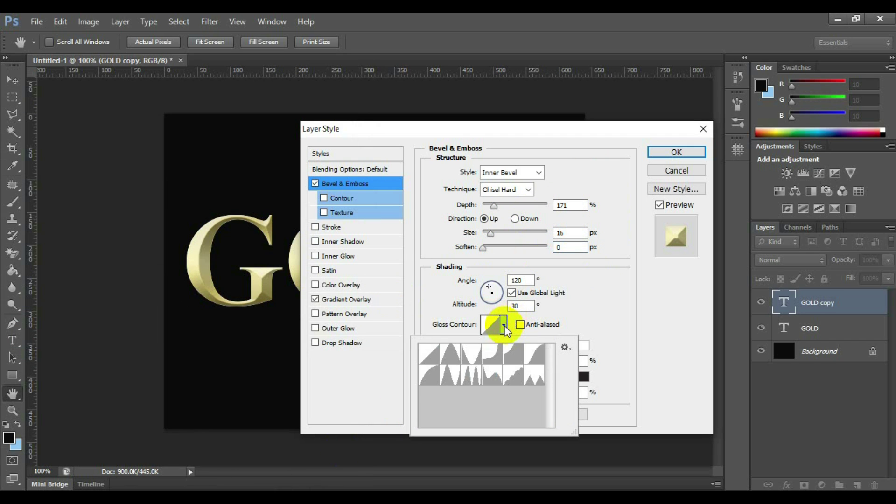
click(469, 382)
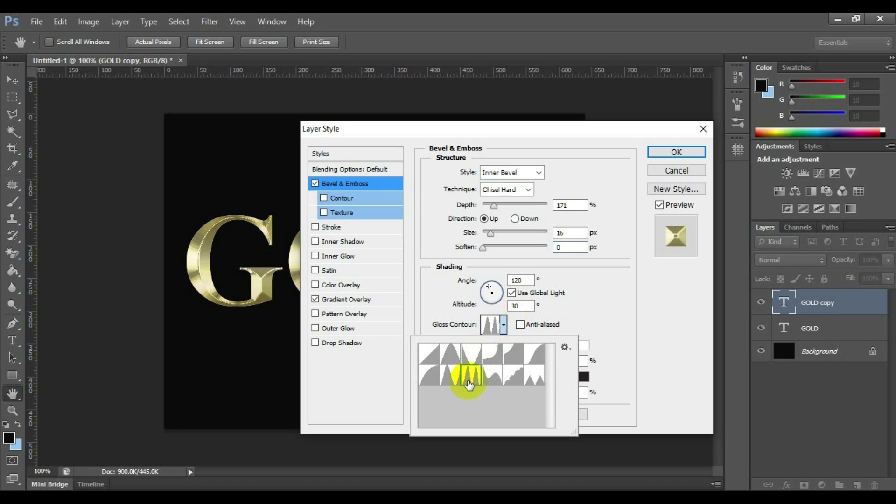
click(606, 315)
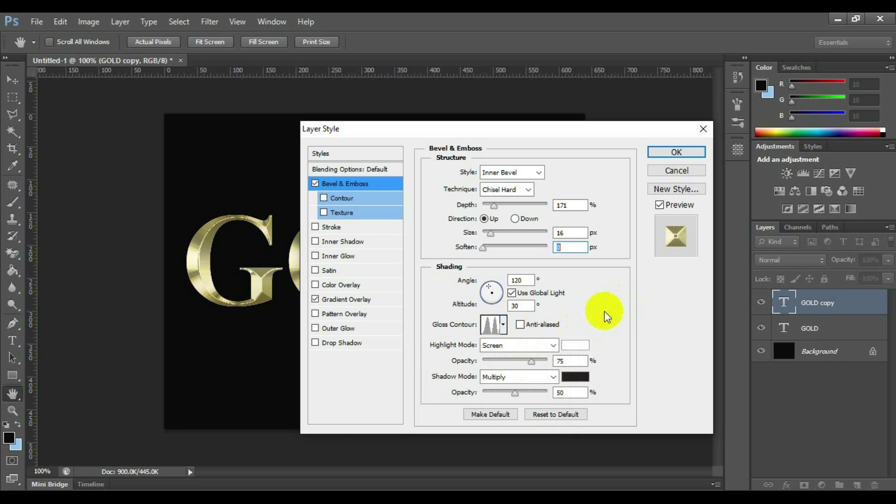
click(569, 394)
double_click(571, 396)
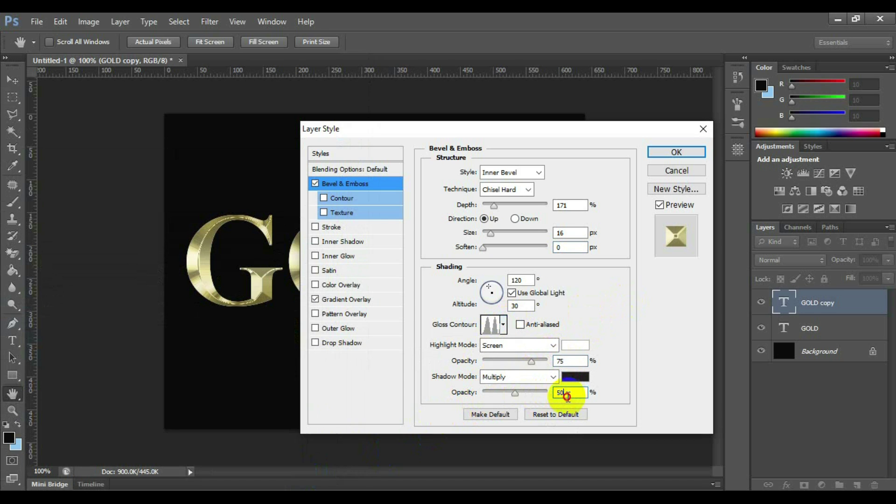
text(75)
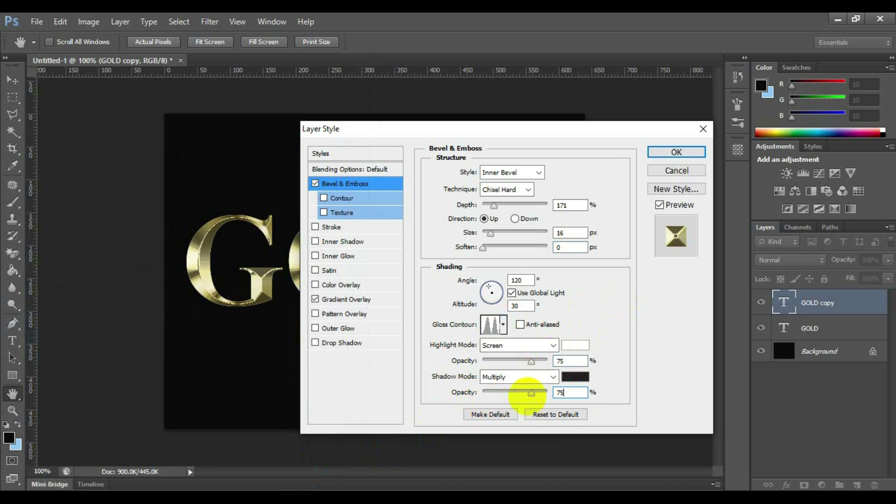
click(327, 198)
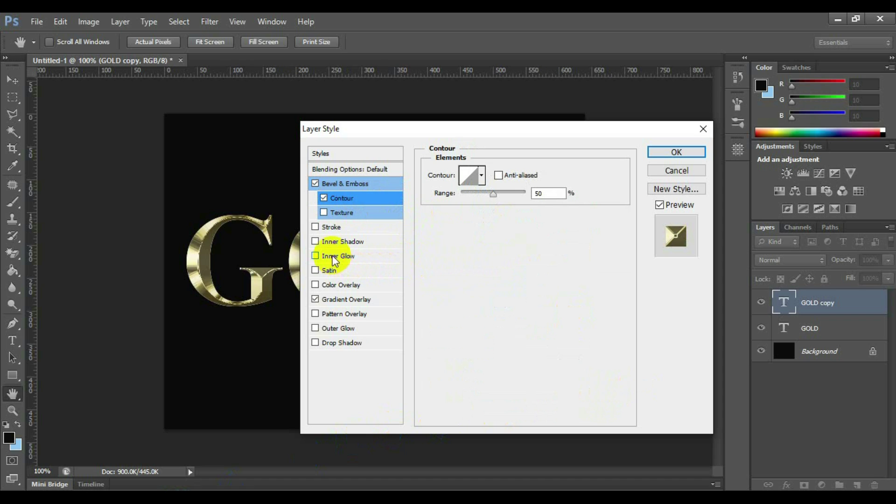
- Enable Inner Glow with Multiply blend mode at 50% opacity
click(332, 257)
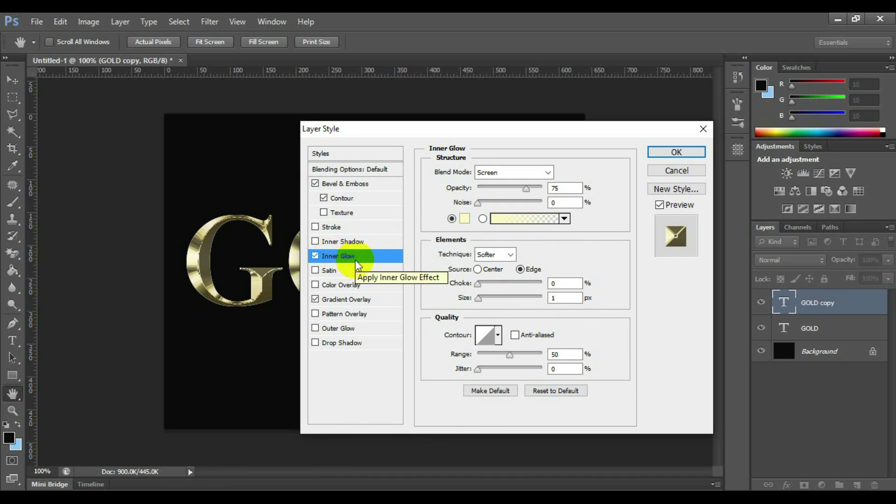
click(548, 173)
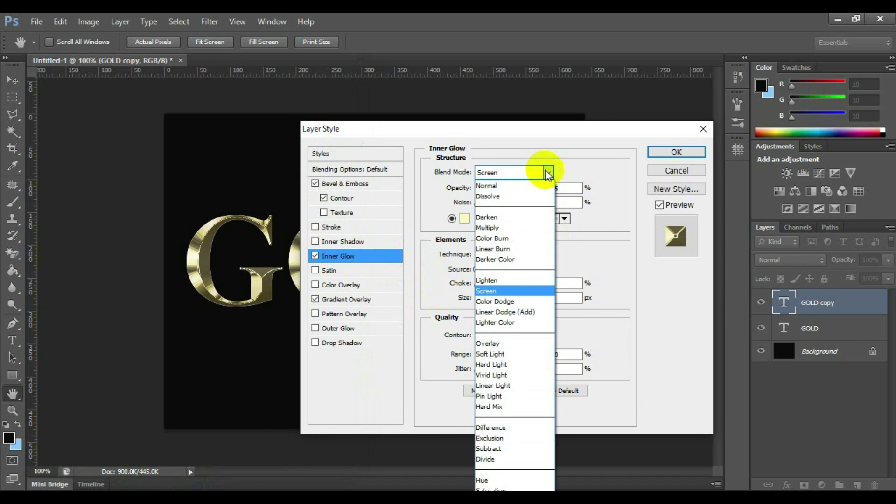
click(513, 228)
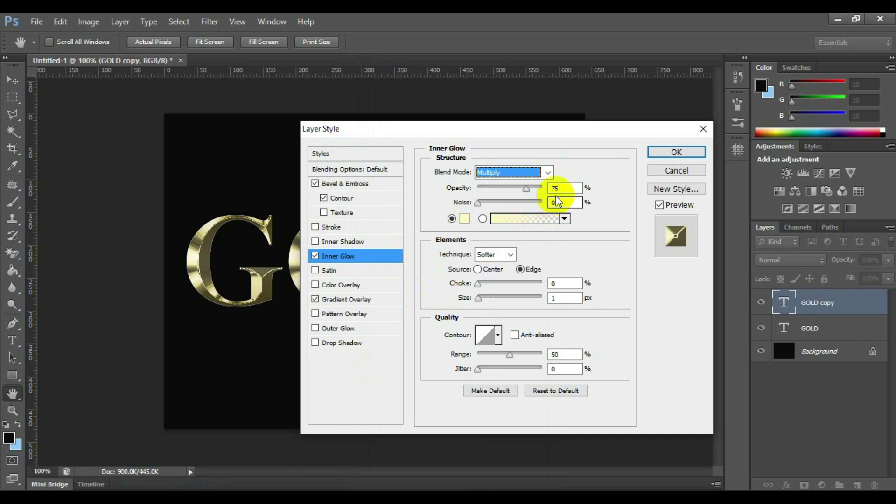
drag(525, 189, 511, 188)
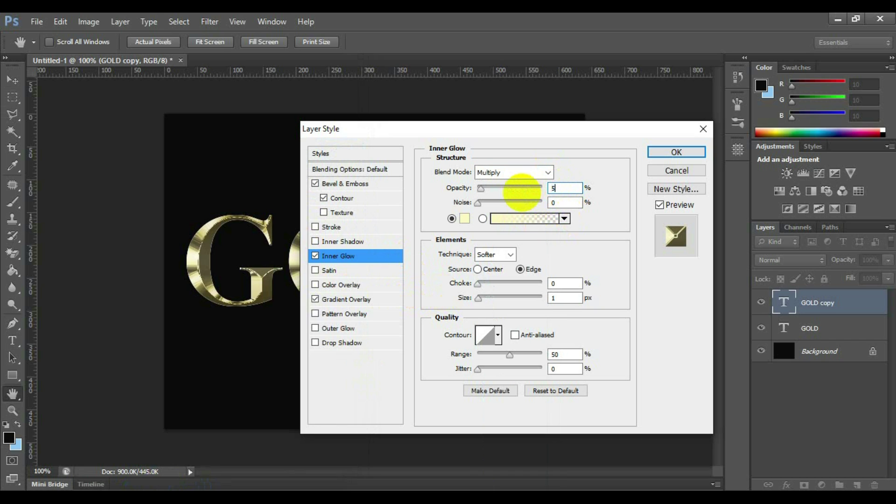
- Colour the inner glow RGB 232/128/31, keep Softer technique, and set size 15 px
click(464, 220)
double_click(394, 316)
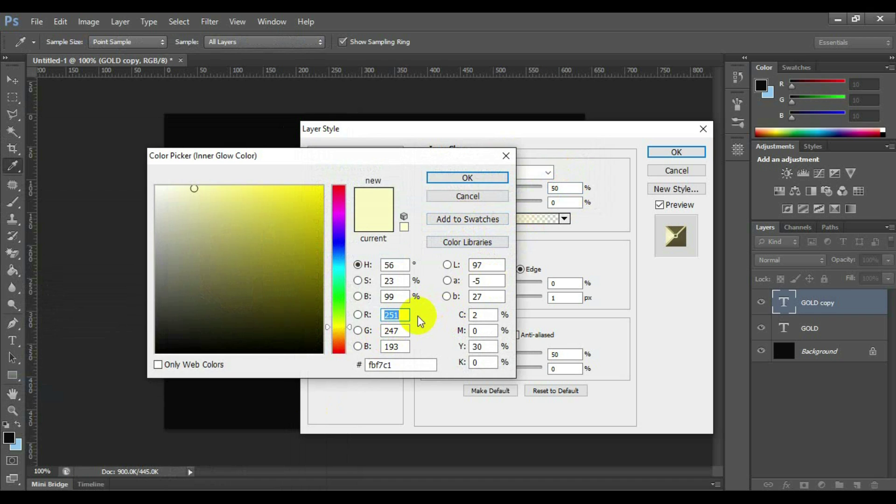
text(232)
key(Tab)
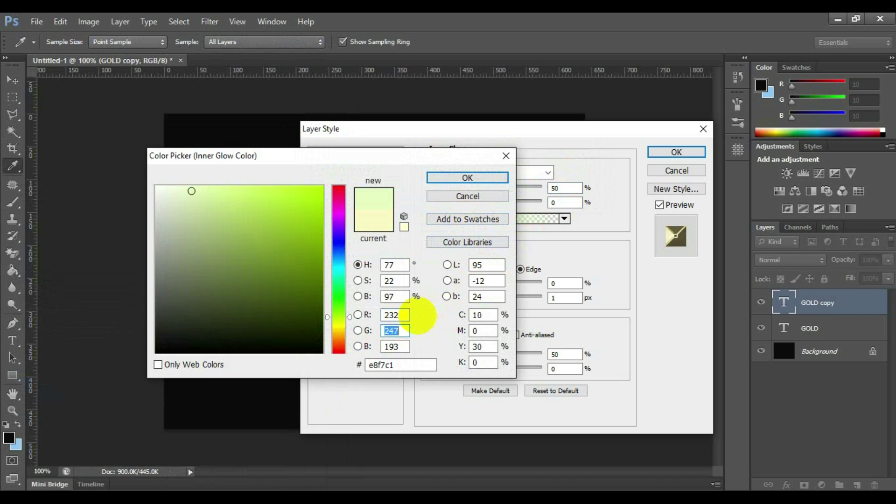
text(128)
key(Tab)
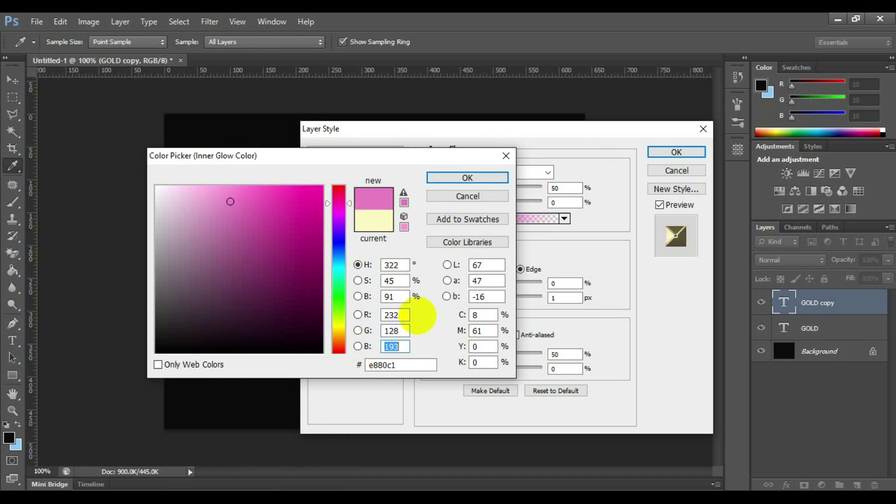
text(31)
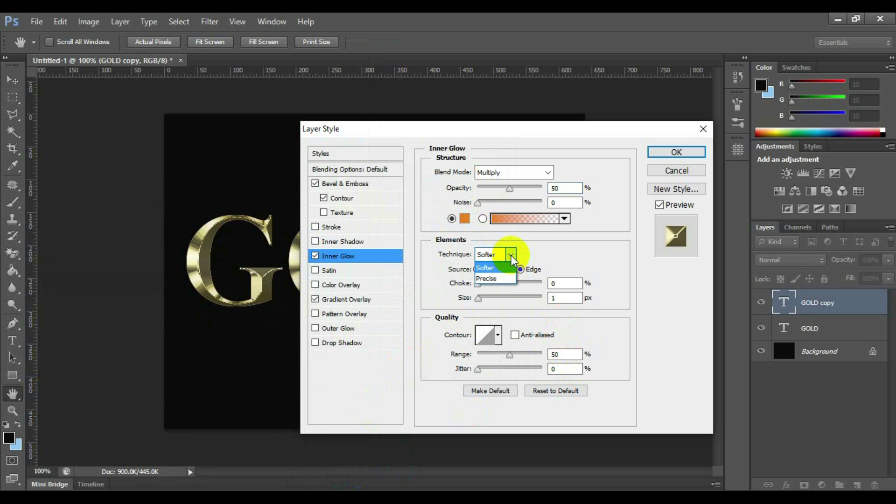
click(529, 267)
click(565, 283)
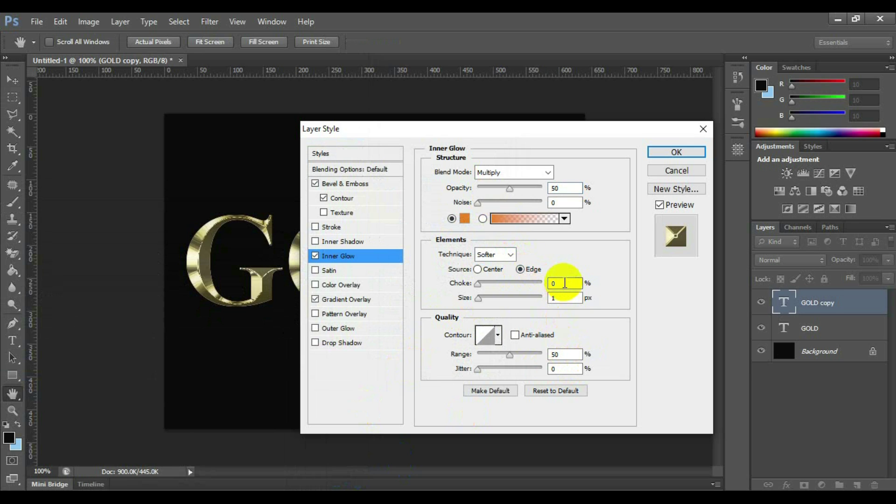
click(565, 298)
text(5)
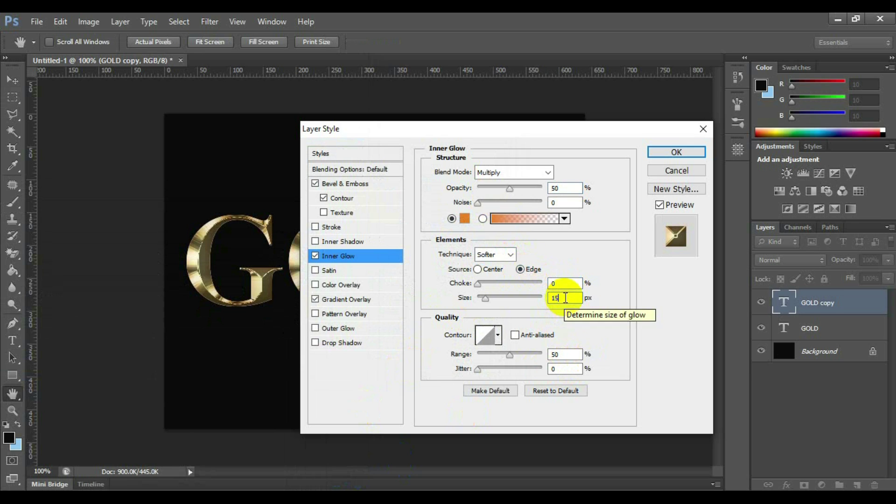
- Apply the GOLD copy styles and open Blending Options for the original GOLD layer
click(676, 154)
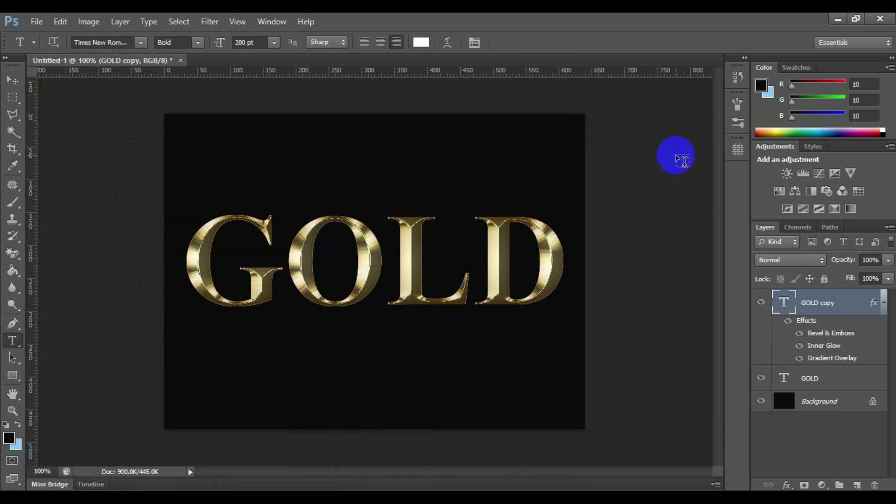
click(805, 379)
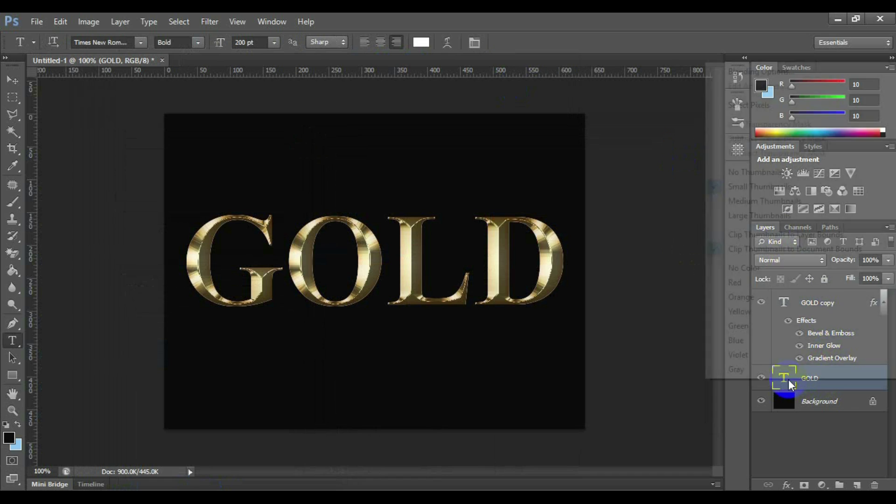
right_click(789, 379)
click(737, 74)
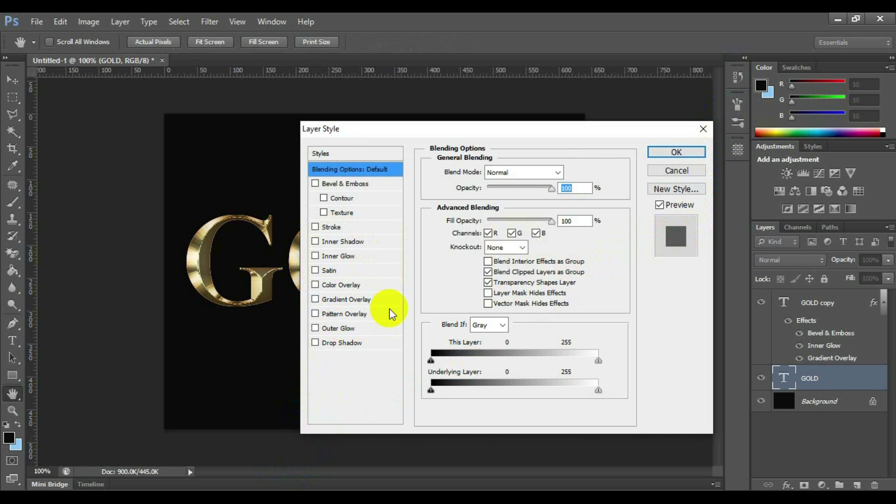
- Add a 5 px Outside stroke to GOLD, Gradient fill type, Reflected style, 90° angle
click(332, 228)
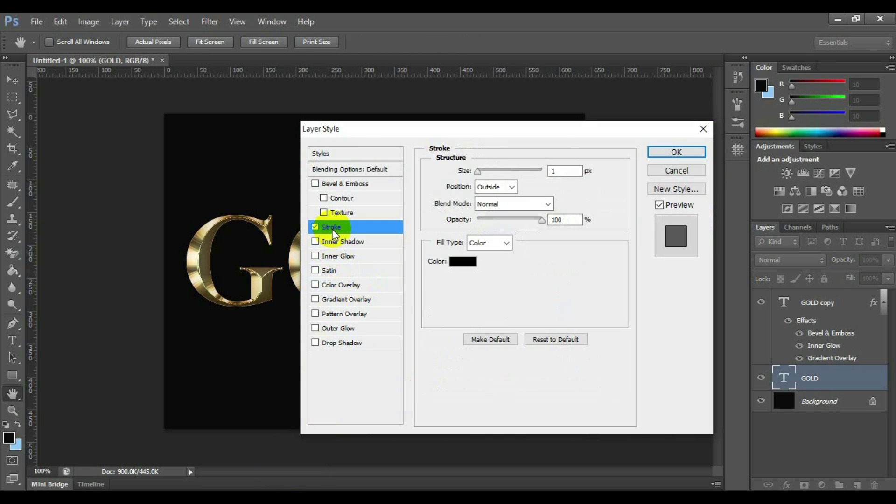
double_click(558, 171)
text(5)
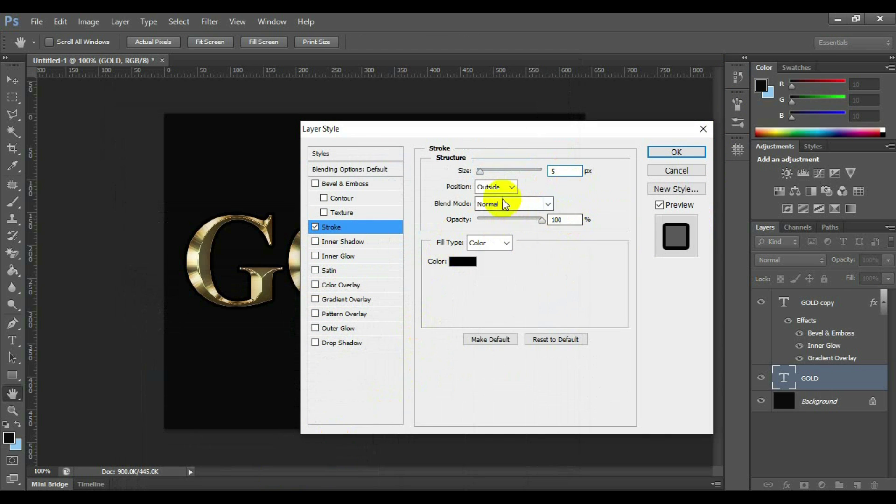
click(503, 188)
click(509, 196)
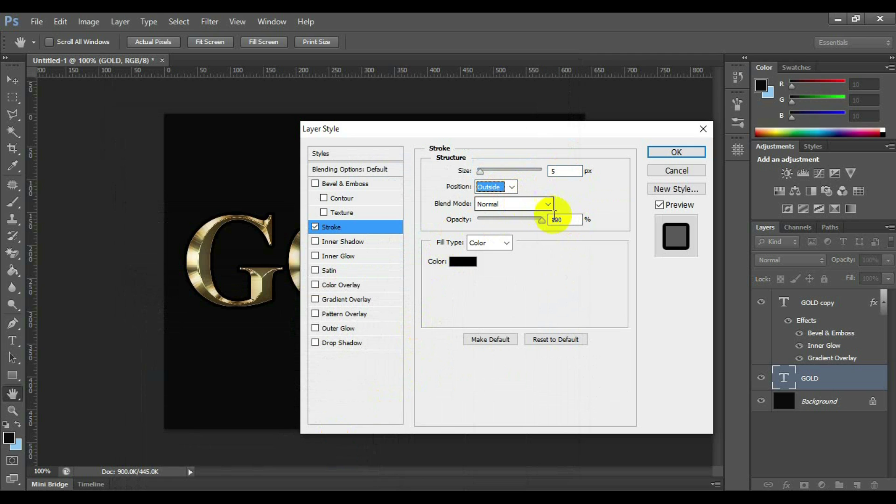
click(506, 242)
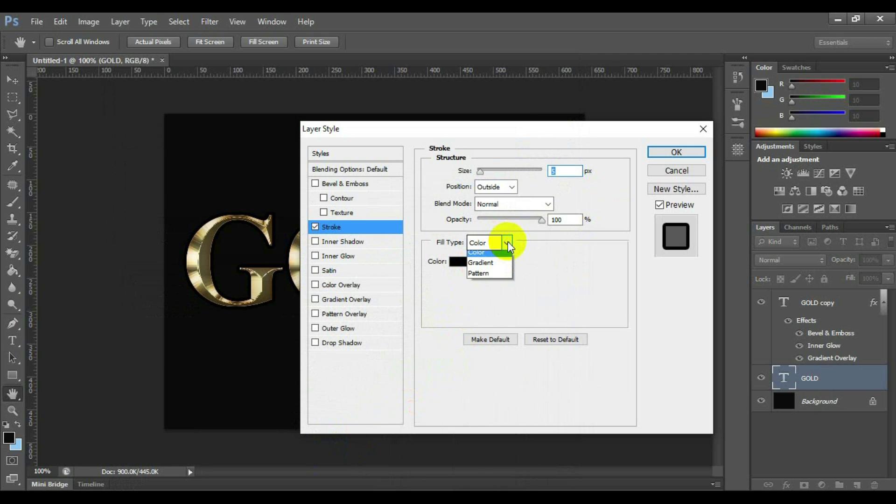
click(494, 272)
click(534, 277)
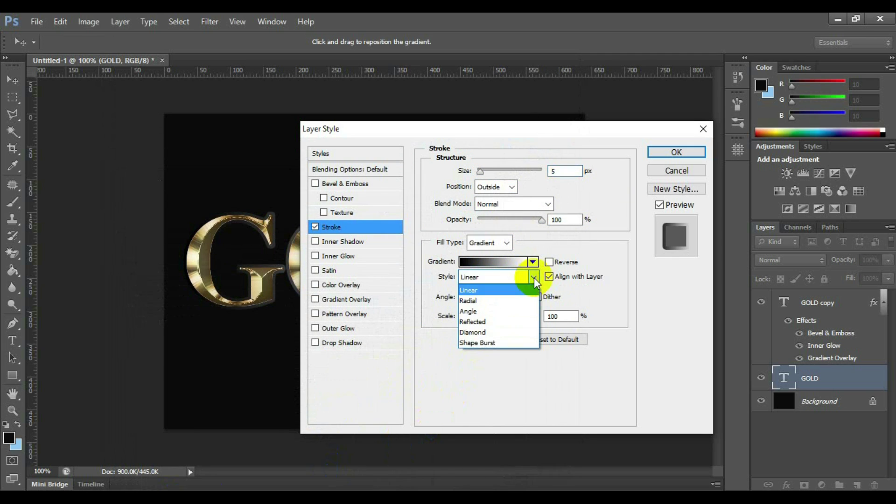
click(513, 322)
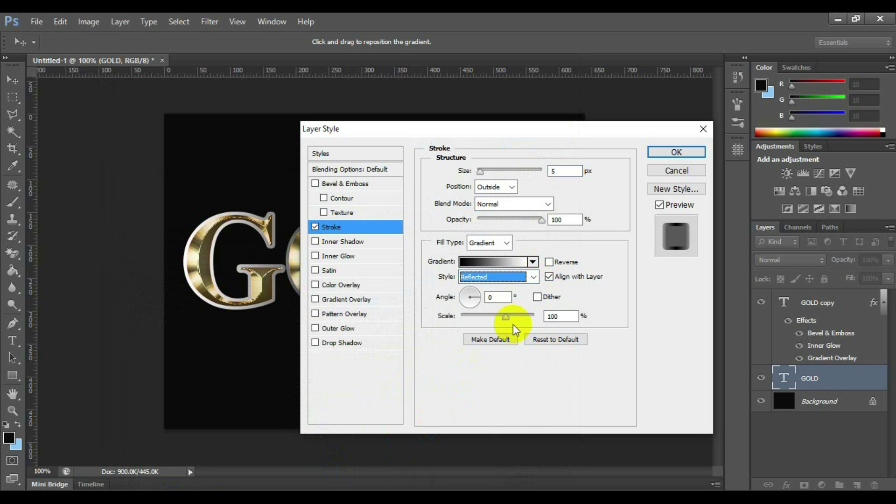
double_click(497, 297)
- Set the stroke gradient's left stop to pale cream F7EEAD
text(90)
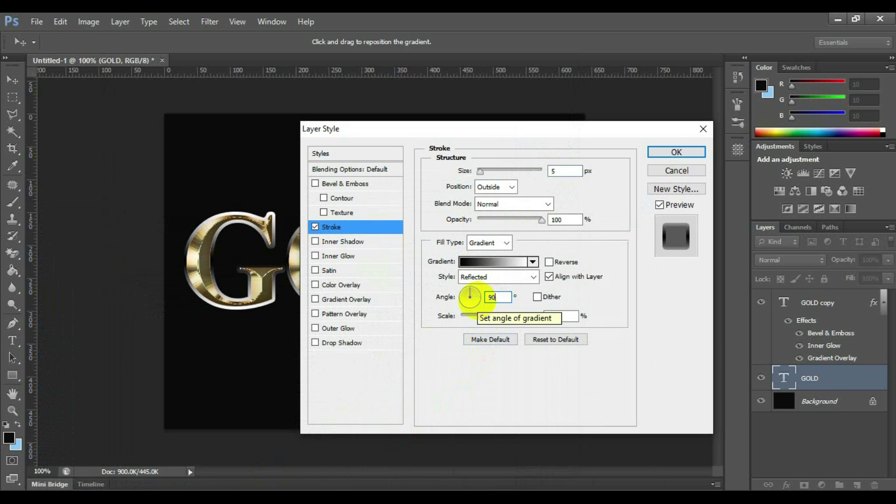
click(508, 262)
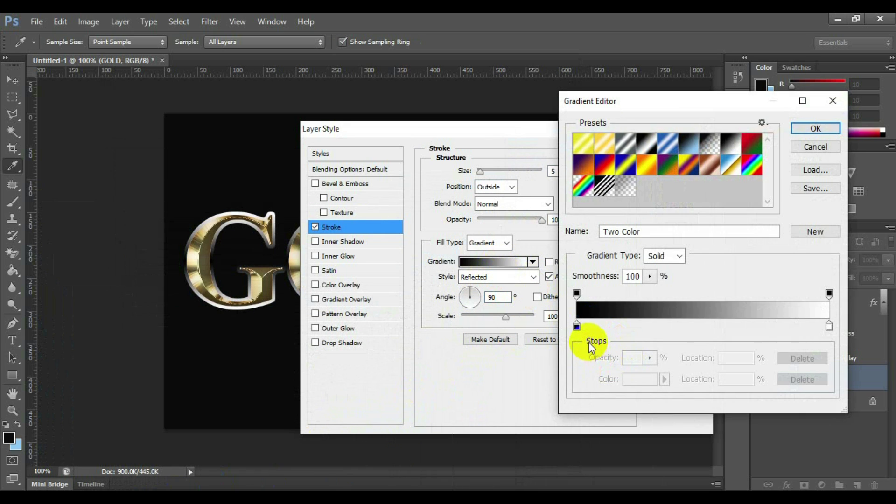
double_click(577, 326)
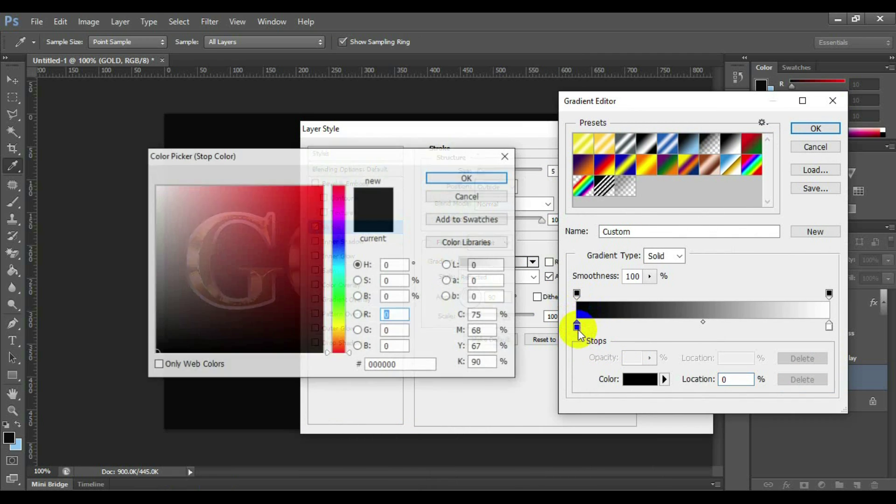
drag(416, 367, 331, 367)
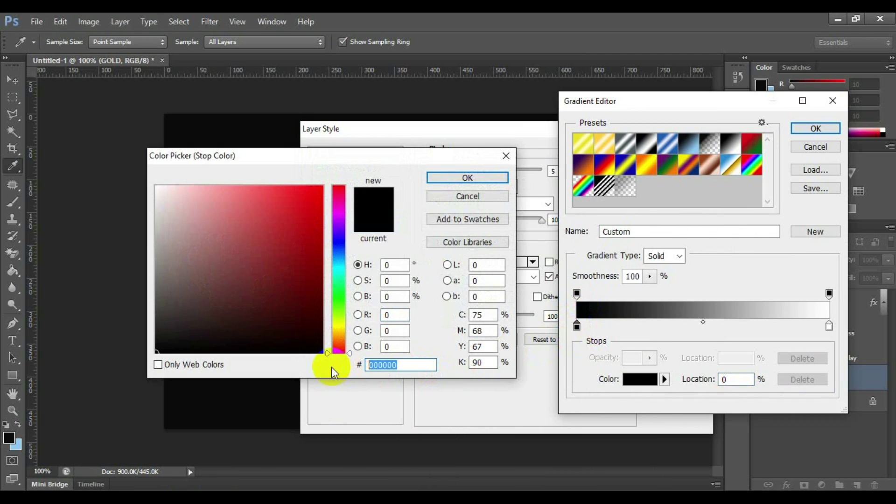
text(F7)
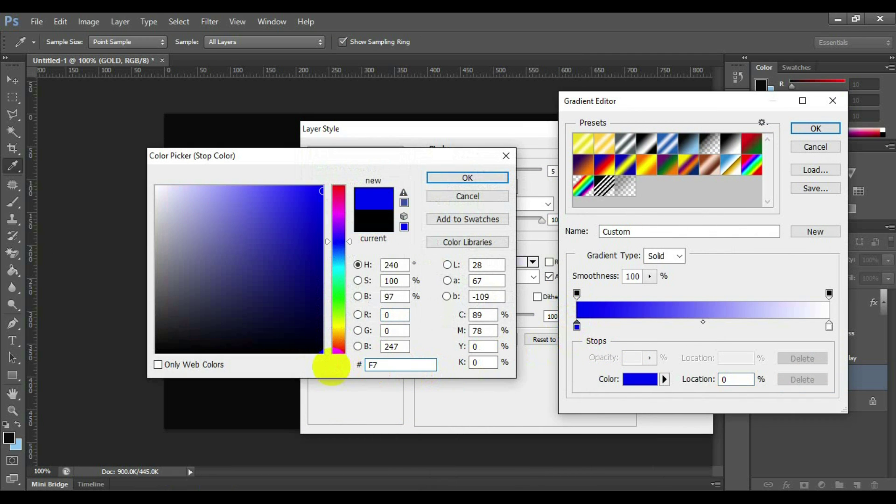
text(EEAD)
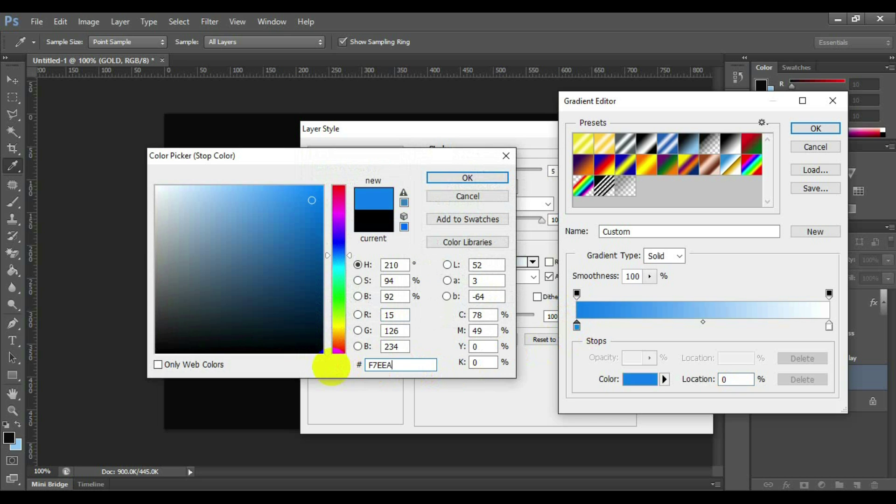
click(454, 181)
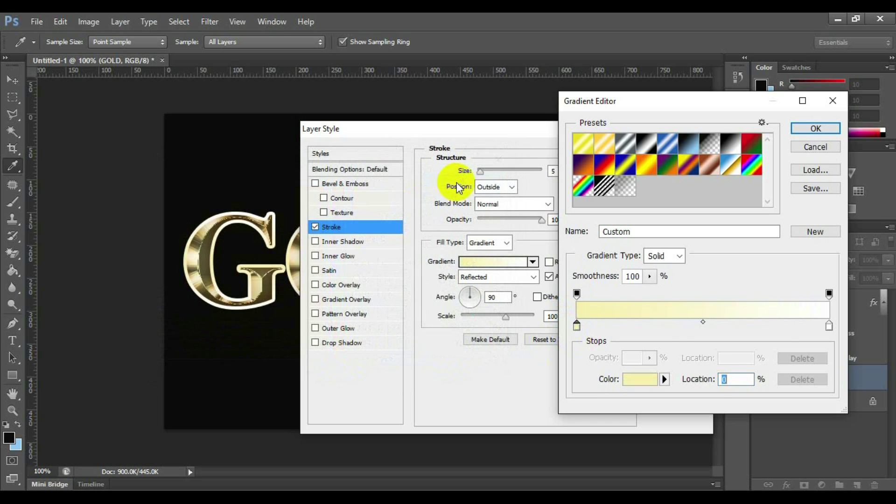
- Set the gradient's right stop to darker gold C1AC51 and keep the new gradient
double_click(829, 326)
drag(376, 365, 342, 366)
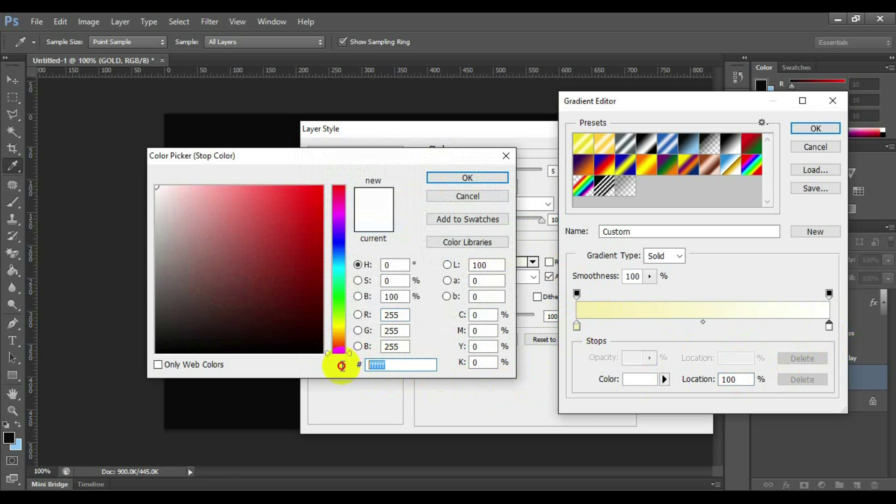
text(C1)
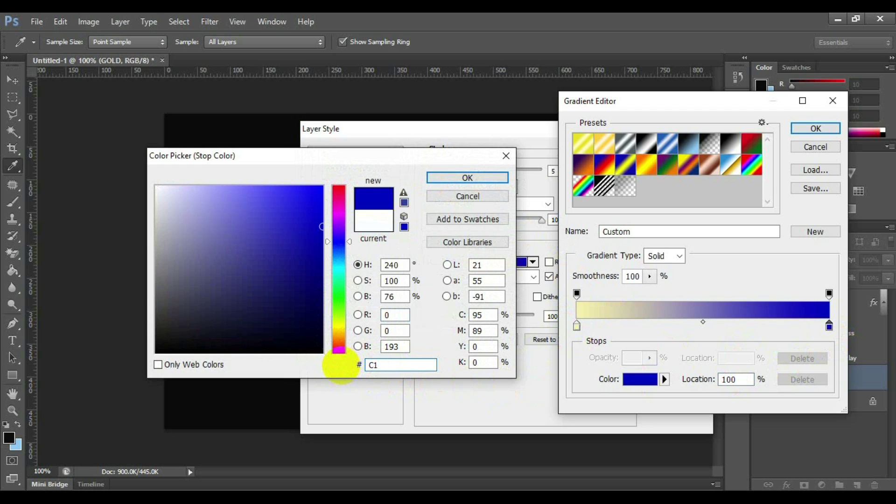
text(AC51)
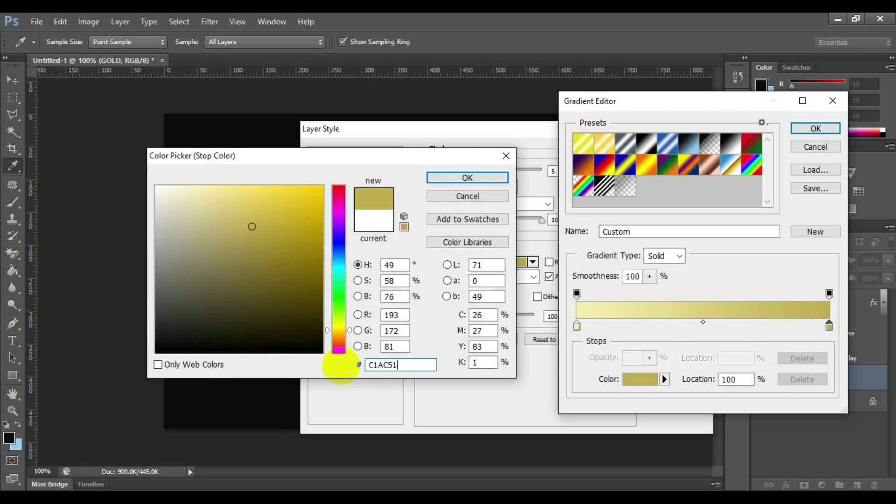
click(484, 182)
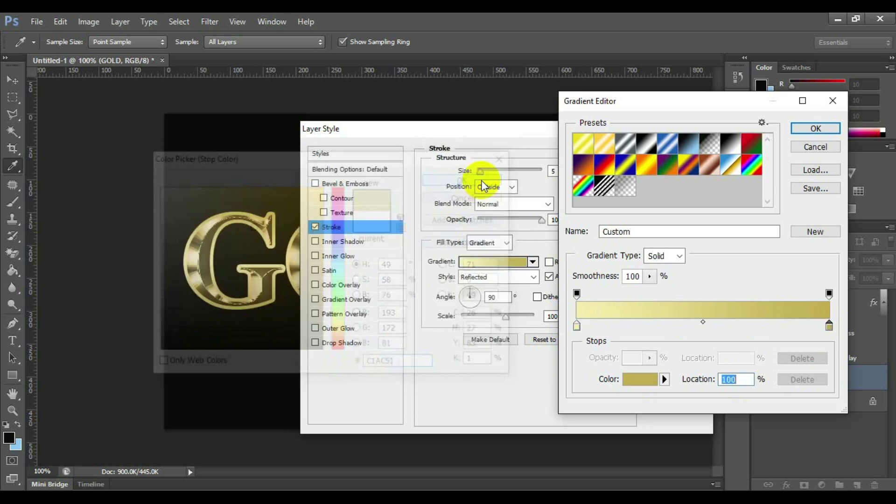
click(804, 130)
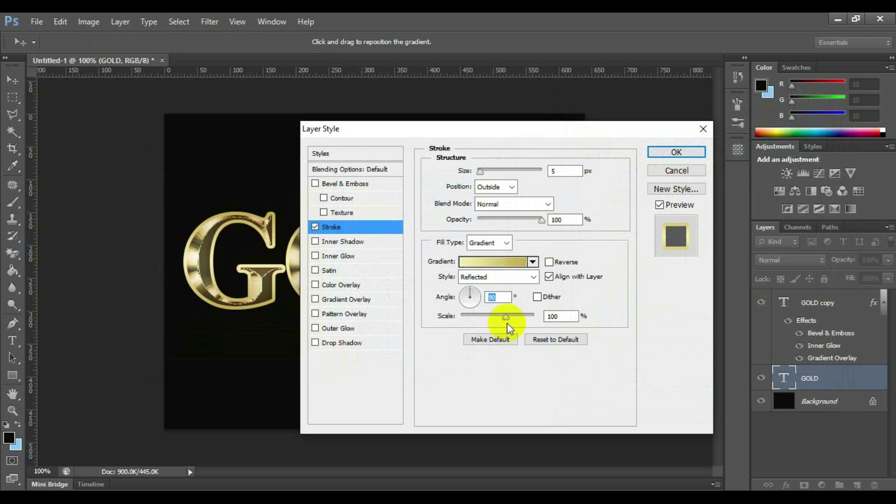
- Enable Bevel & Emboss as a Stroke Emboss with Chisel Hard technique and 201% depth
click(354, 185)
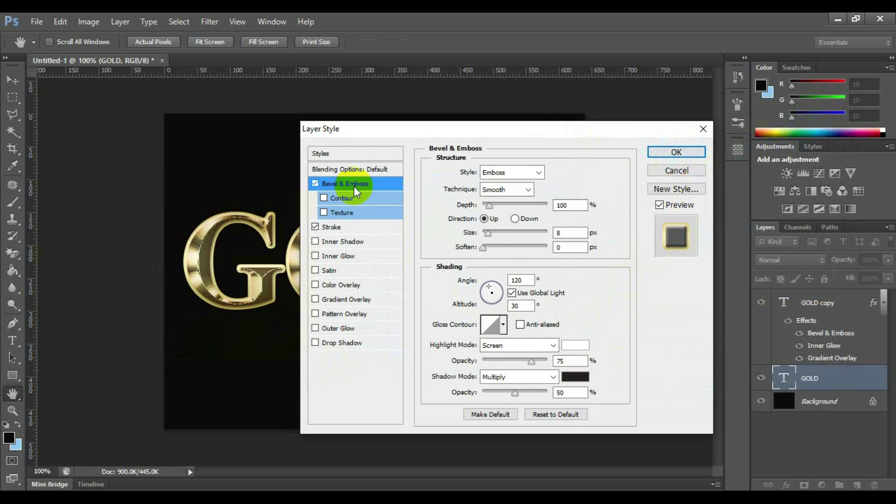
click(539, 172)
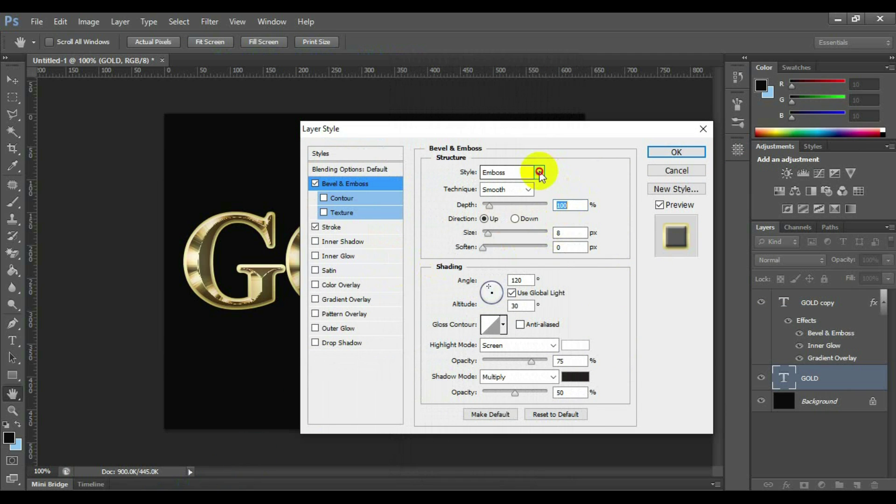
click(525, 223)
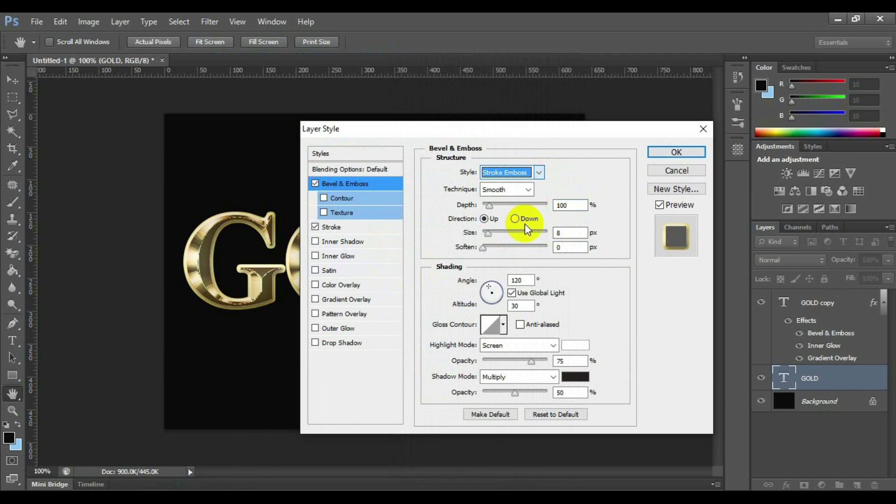
click(525, 190)
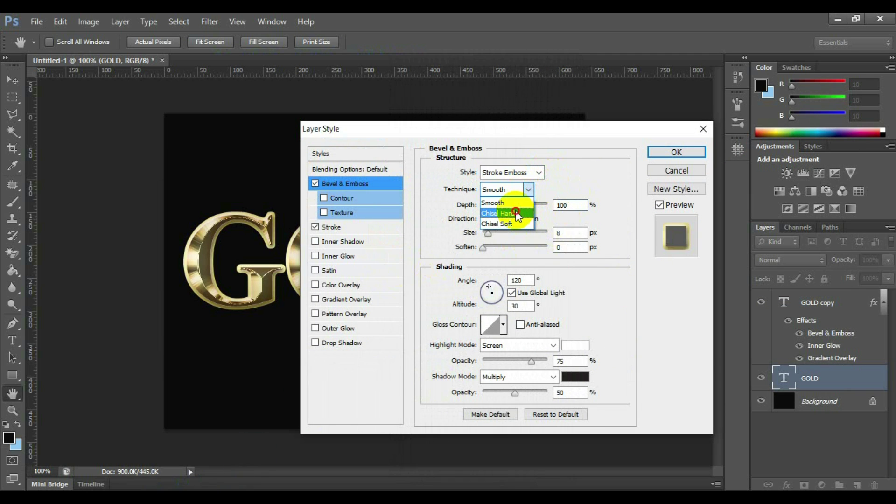
click(516, 212)
text(201)
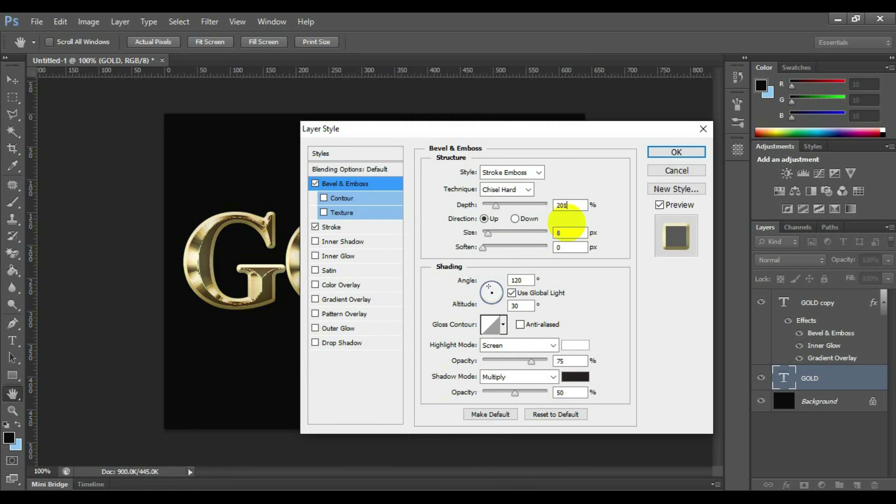
click(484, 218)
- Set bevel size to 5 px, gloss contour to Ring - Double, and shadow opacity to 75%
double_click(569, 232)
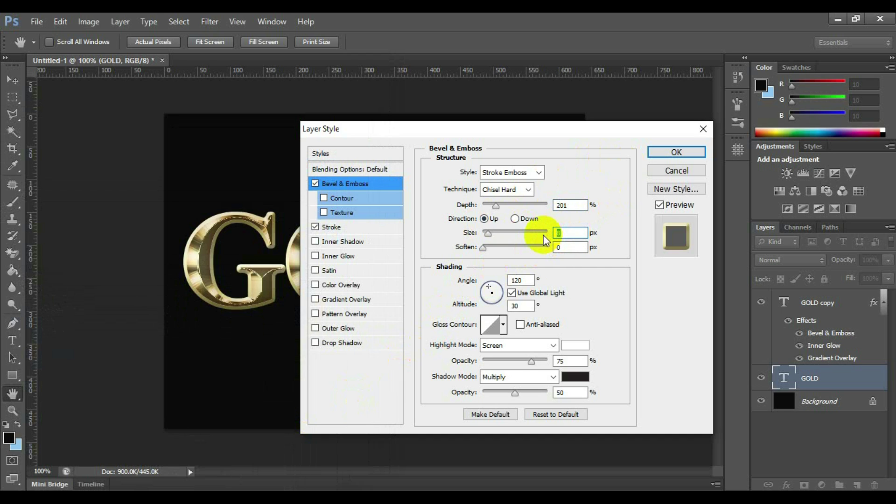
text(5)
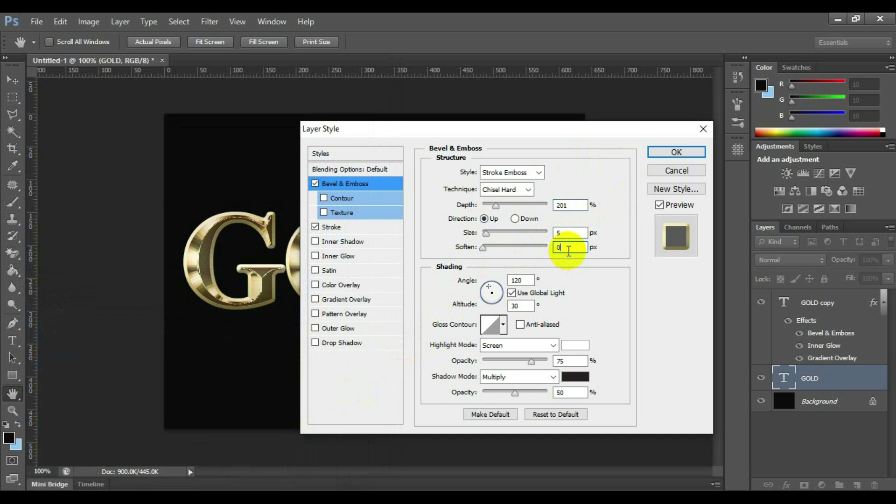
click(522, 280)
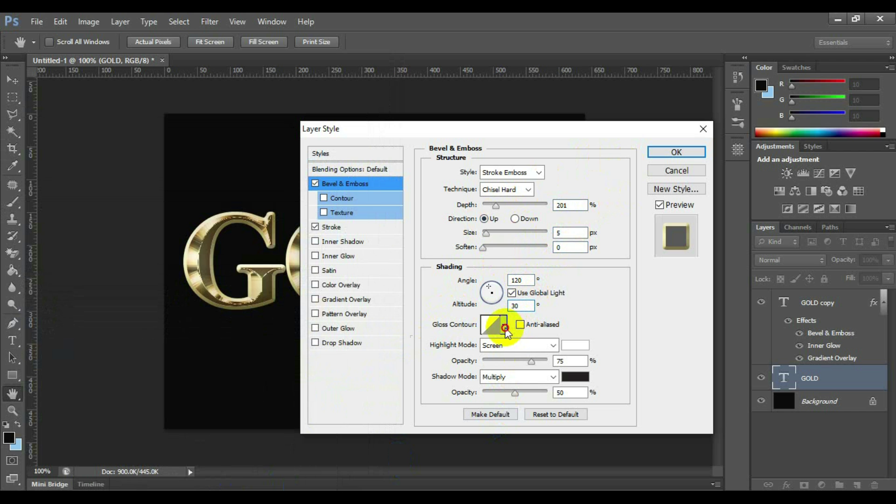
click(504, 325)
click(471, 376)
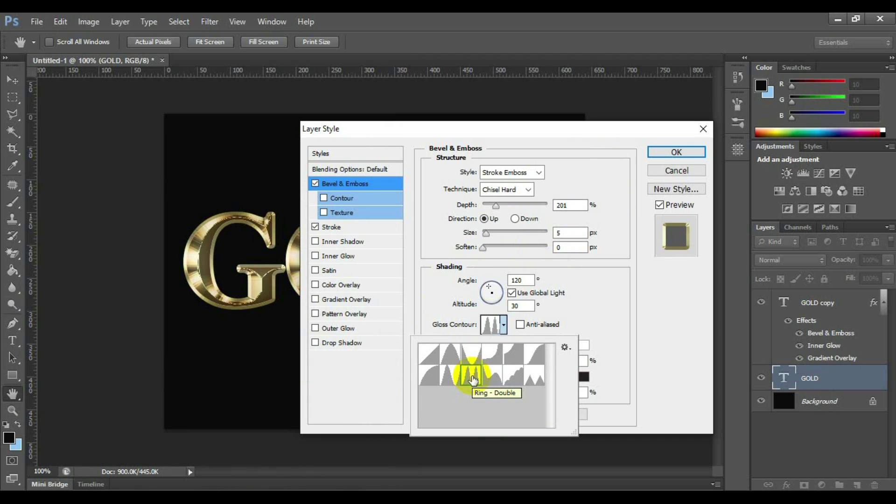
click(611, 312)
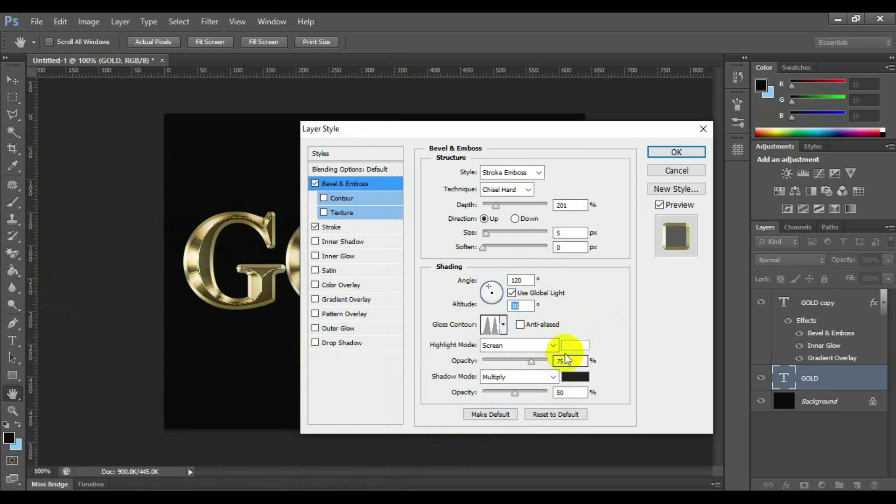
click(557, 393)
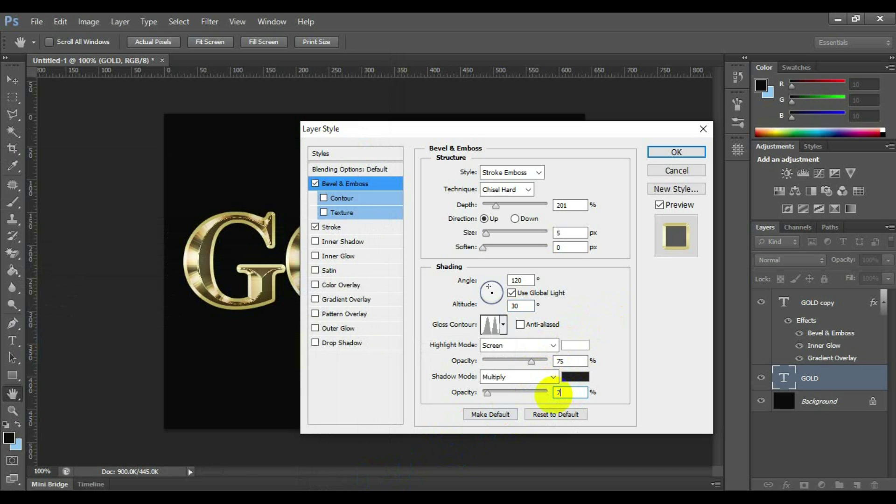
text(75)
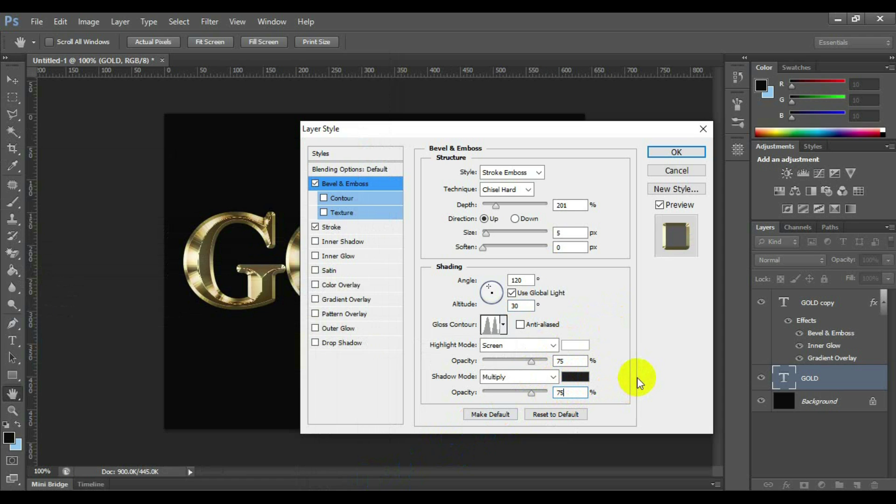
- Turn on the bevel Contour and add an Outer Glow in Screen mode at 50% opacity
click(341, 197)
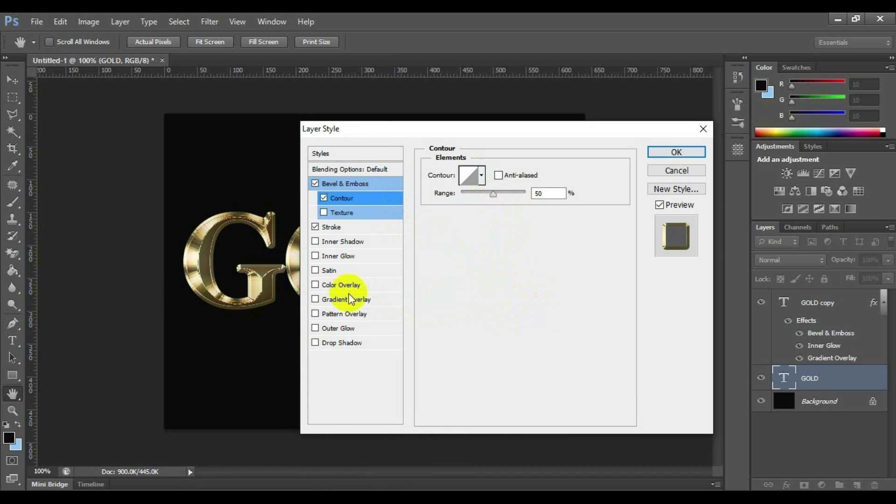
click(331, 329)
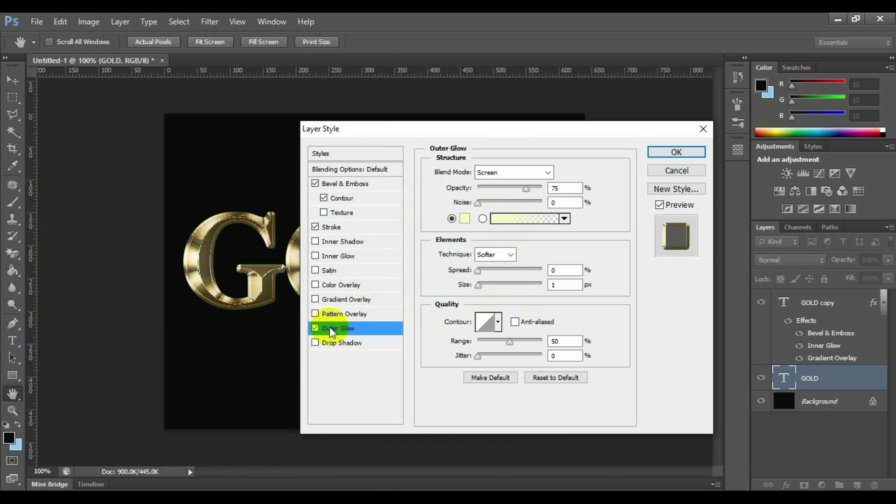
click(511, 172)
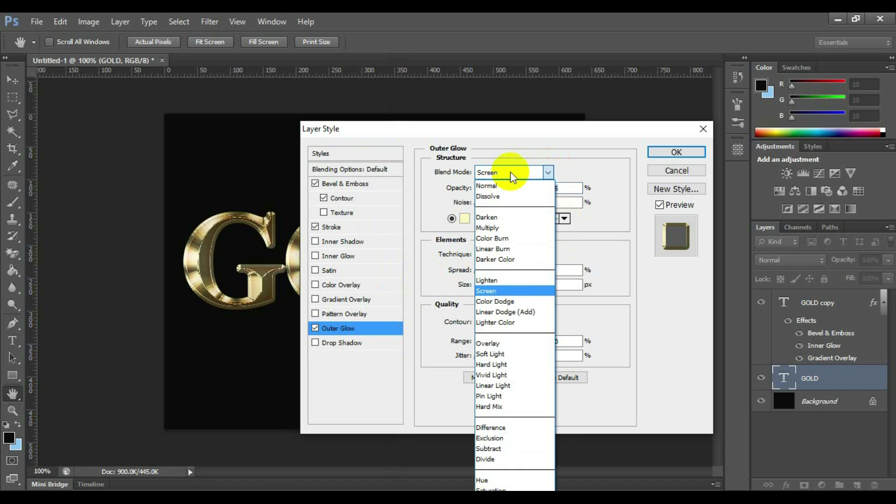
click(512, 175)
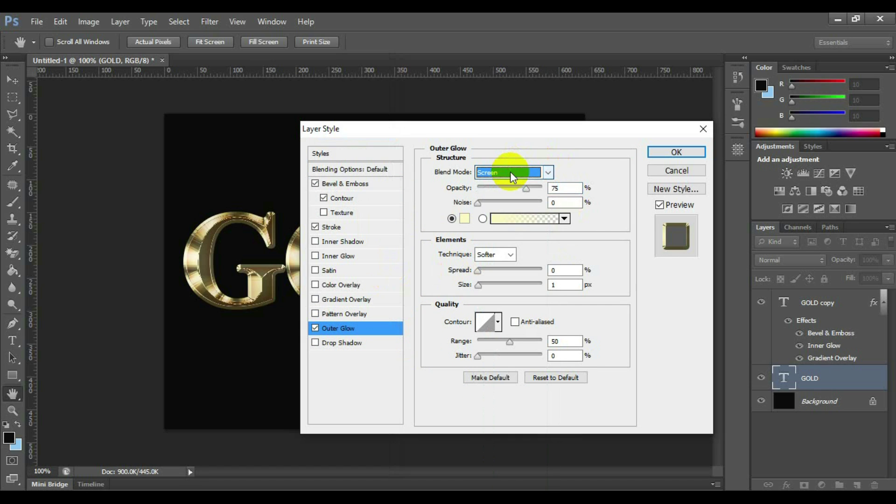
click(564, 187)
key(BackSpace)
key(BackSpace)
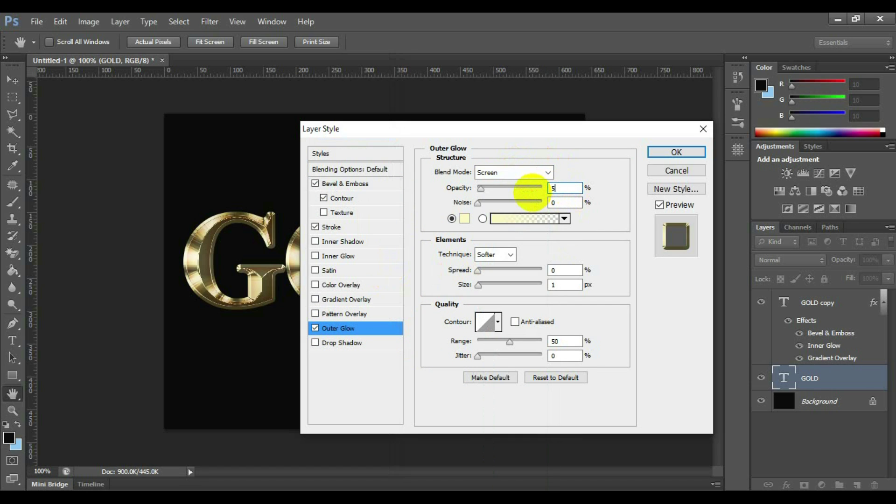
text(50)
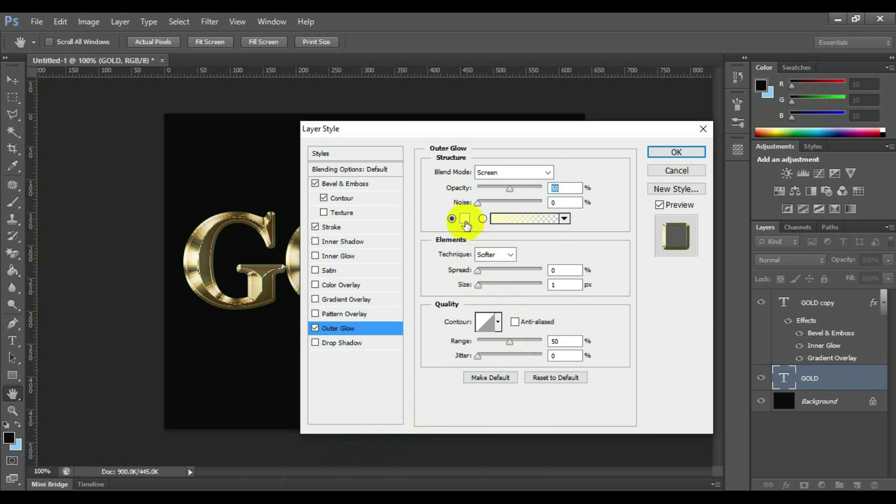
- Set the glow colour to RGB 183, 145, 79 (b7914f)
click(464, 219)
text(183)
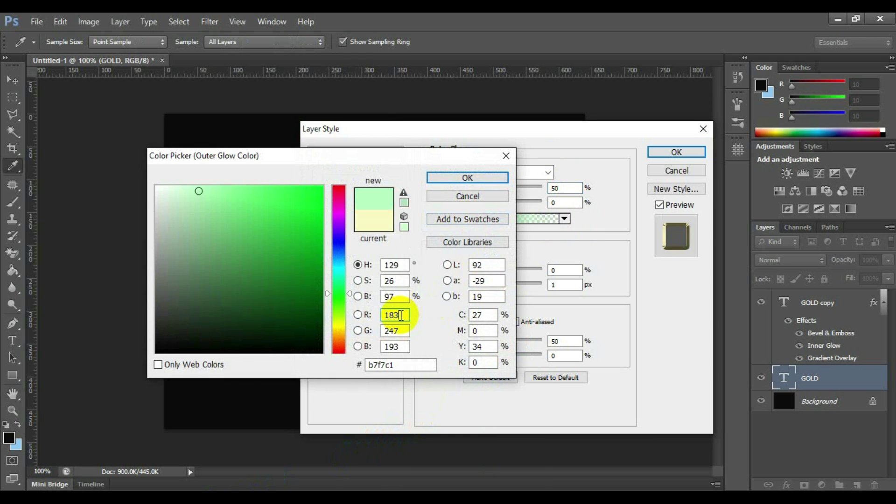
key(Tab)
text(145)
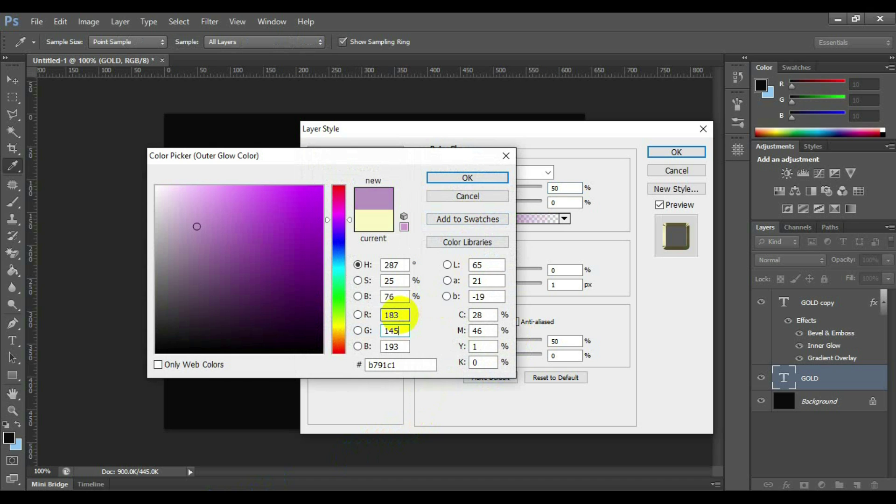
key(Tab)
text(79)
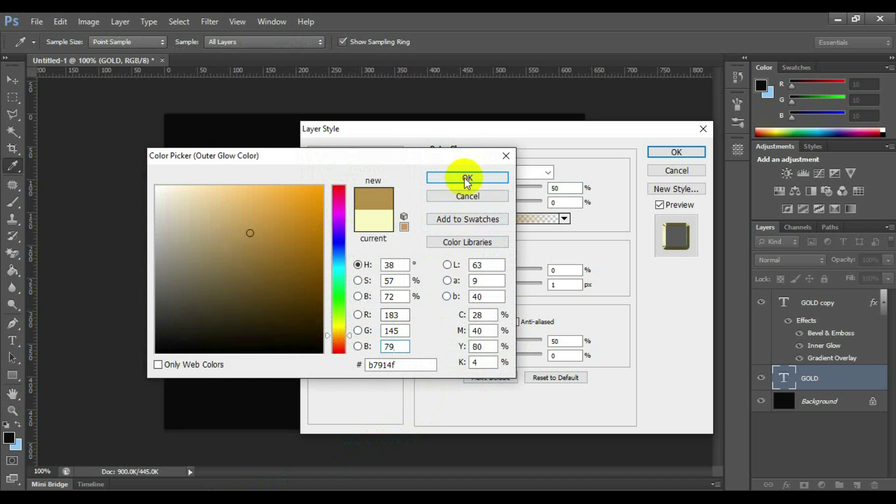
click(467, 180)
- Keep the glow technique at Softer and set its size to 29 px
click(502, 257)
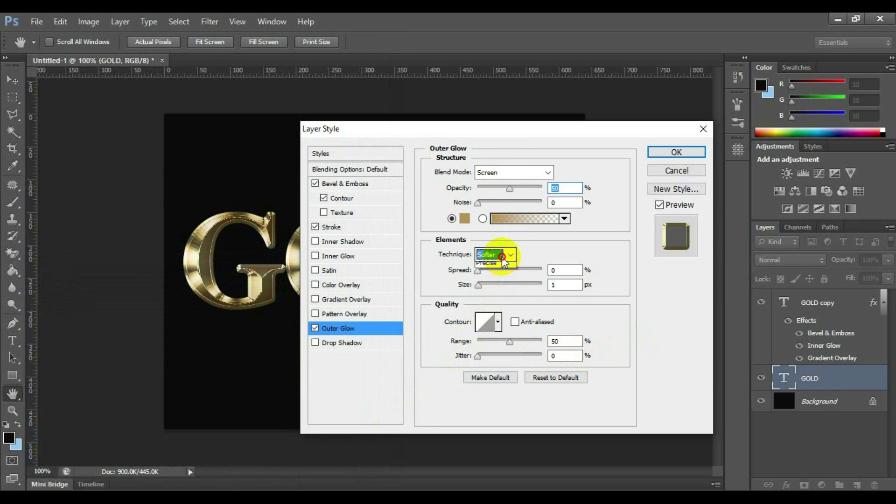
click(502, 257)
click(564, 271)
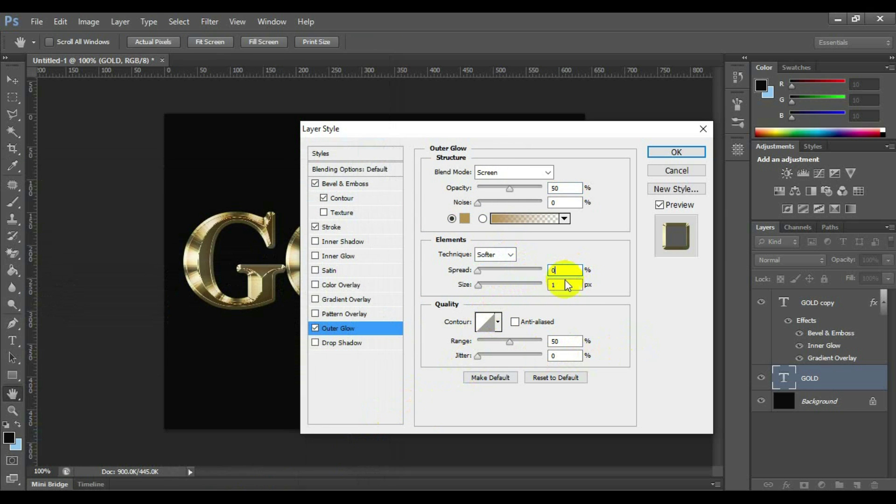
click(565, 284)
text(29)
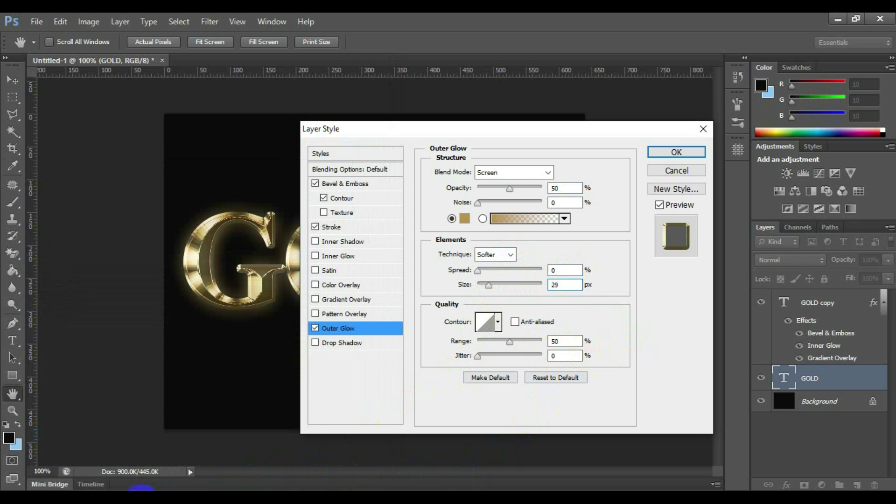
- Accept the Layer Style effects on GOLD and switch to the Move tool (V)
click(676, 153)
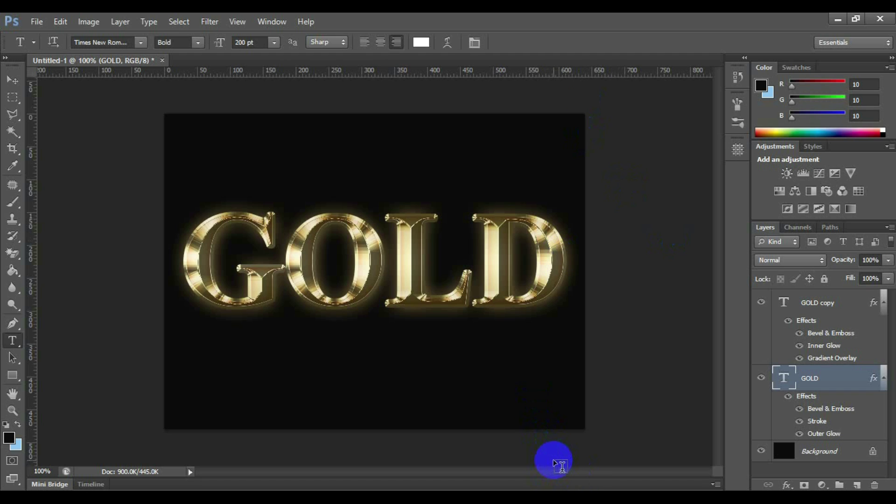
key(v)
click(643, 288)
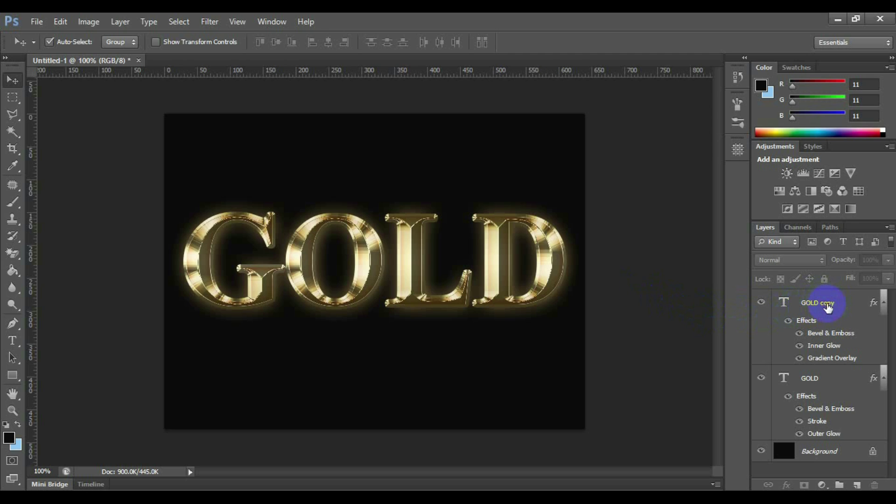
- Create a new layer above GOLD copy and name it Sparkles
click(828, 305)
click(856, 485)
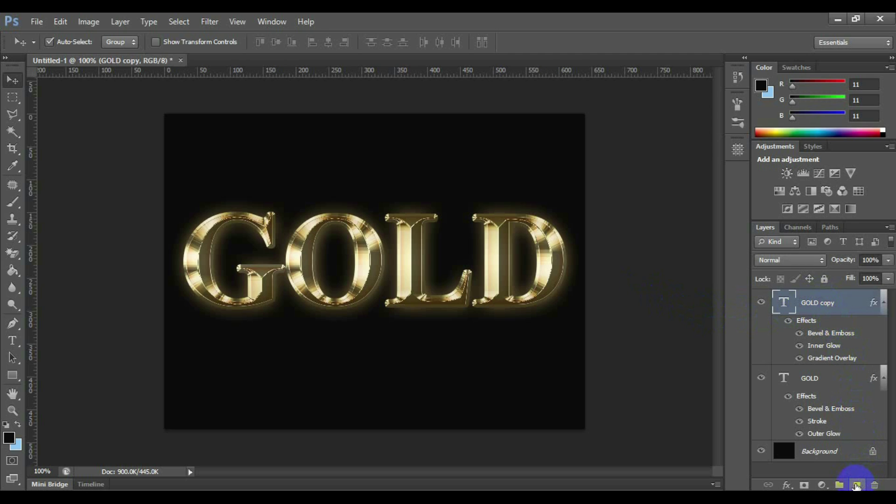
double_click(812, 301)
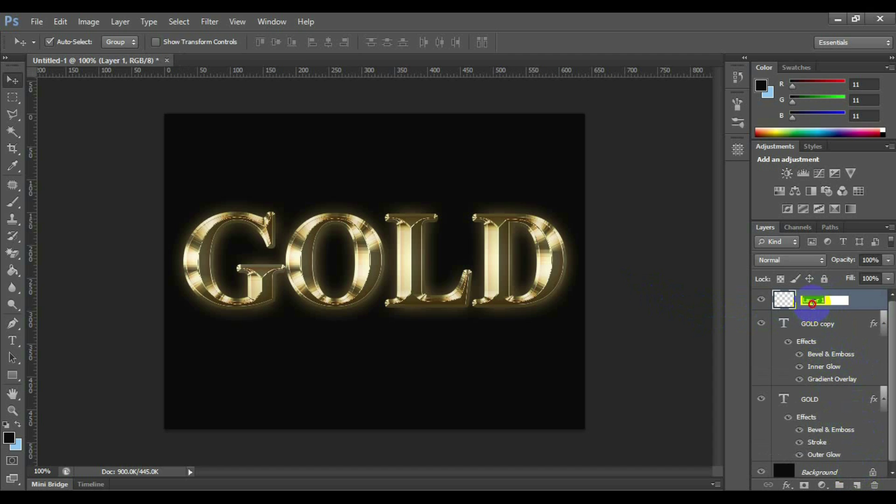
text(Spr)
key(Return)
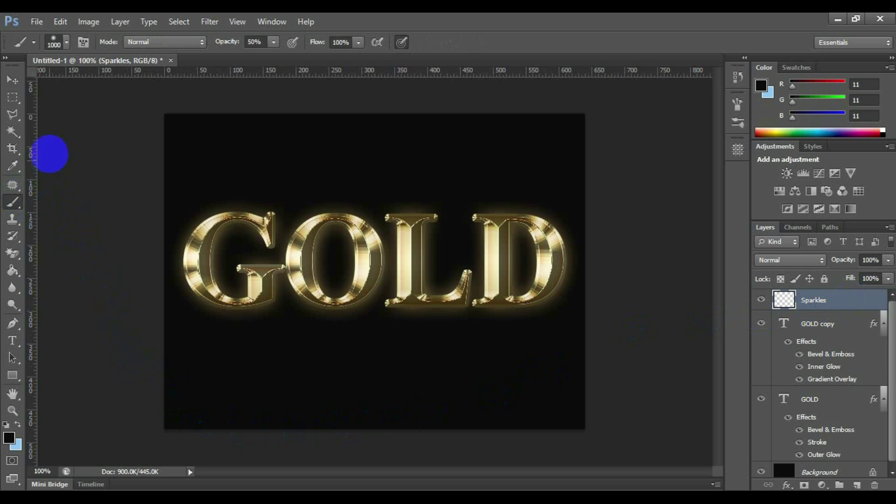
- Append the Assorted Brushes set and select the 48 px cross-shaped sparkle brush
click(67, 43)
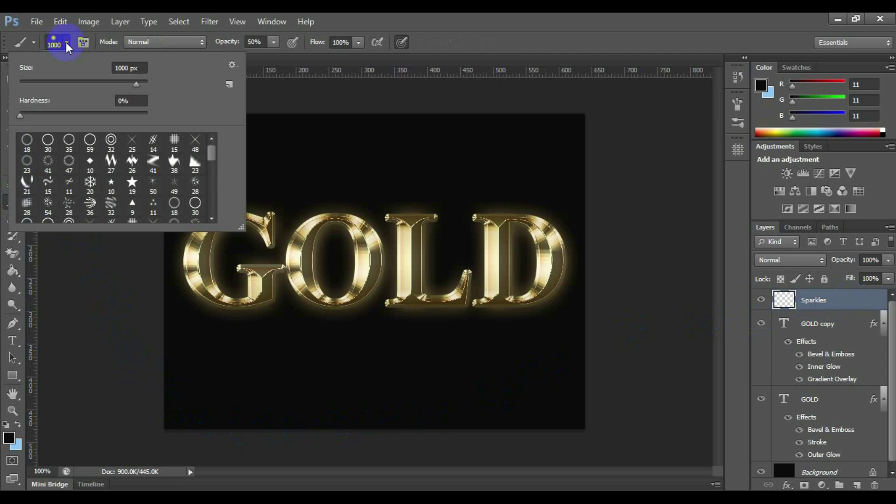
click(231, 65)
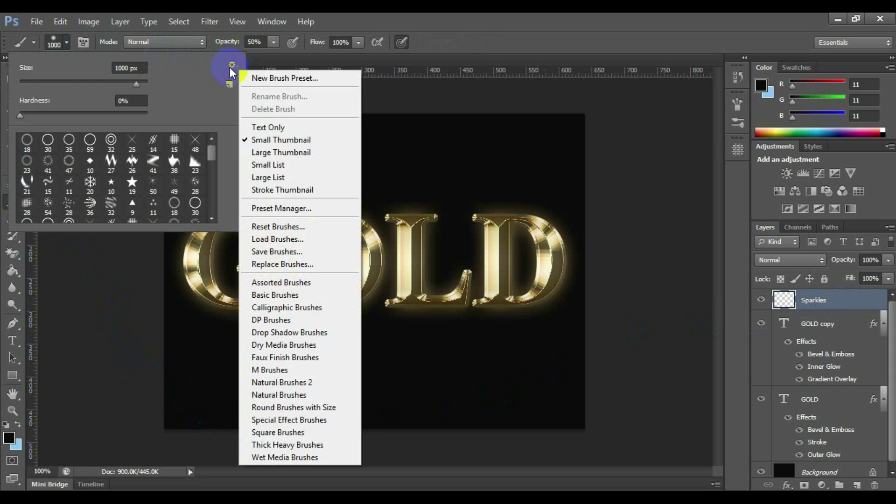
click(301, 282)
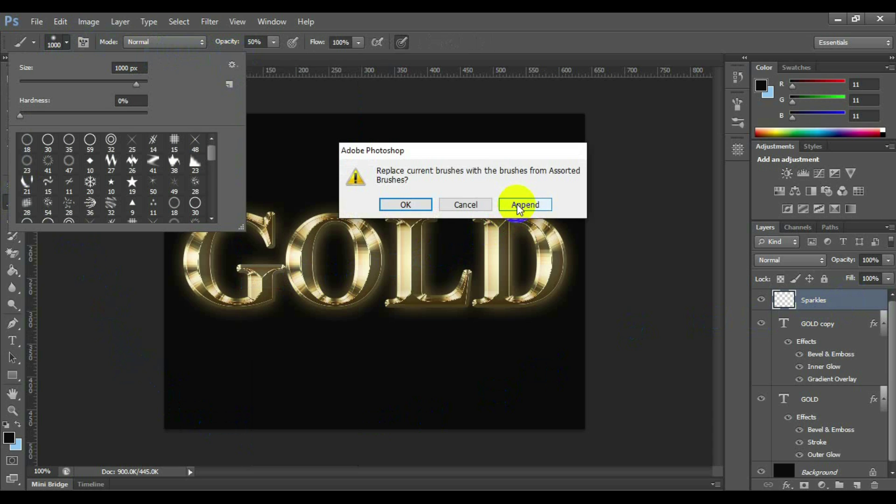
click(519, 210)
click(204, 144)
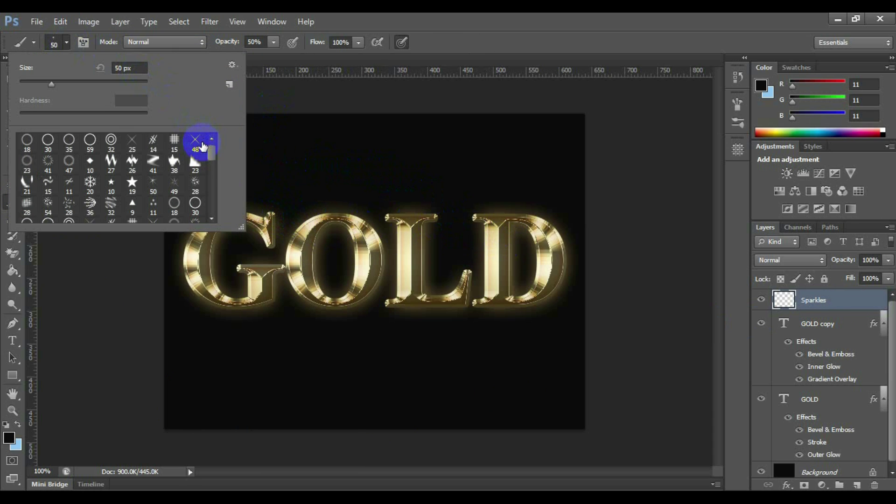
click(195, 144)
click(139, 69)
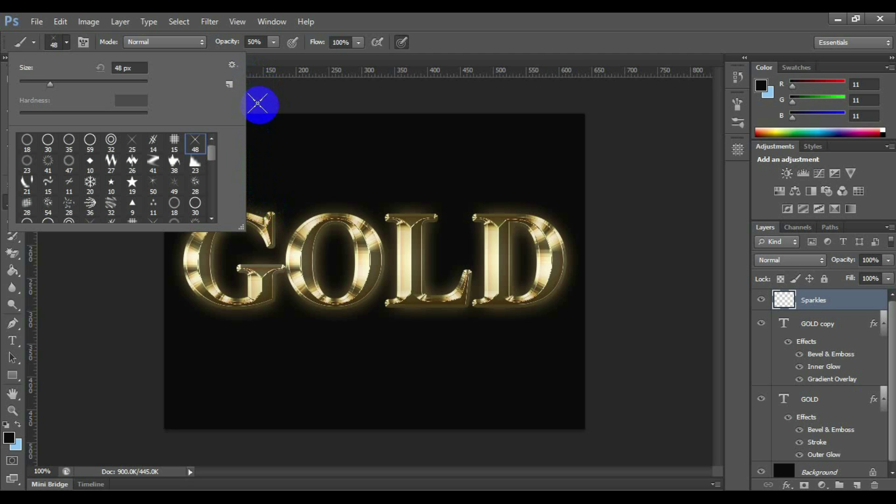
click(67, 40)
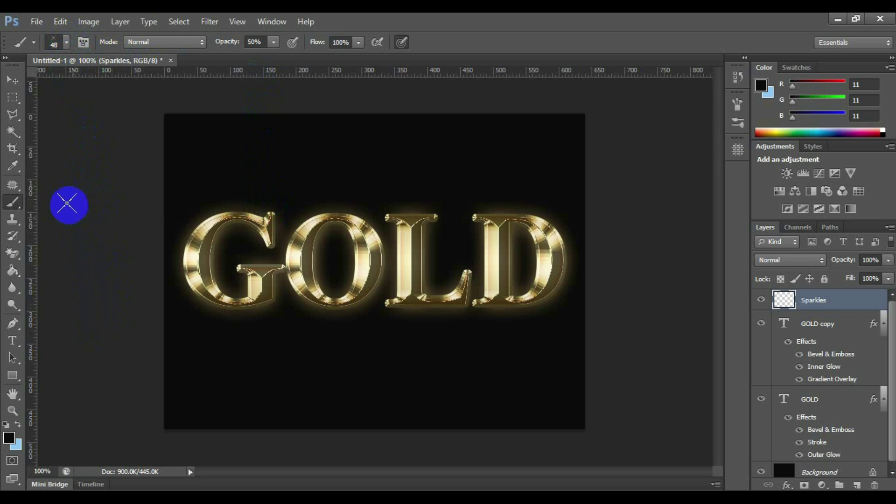
- Zoom in on the letter O and eyedrop its pale gold (247, 238, 210) as foreground
click(14, 167)
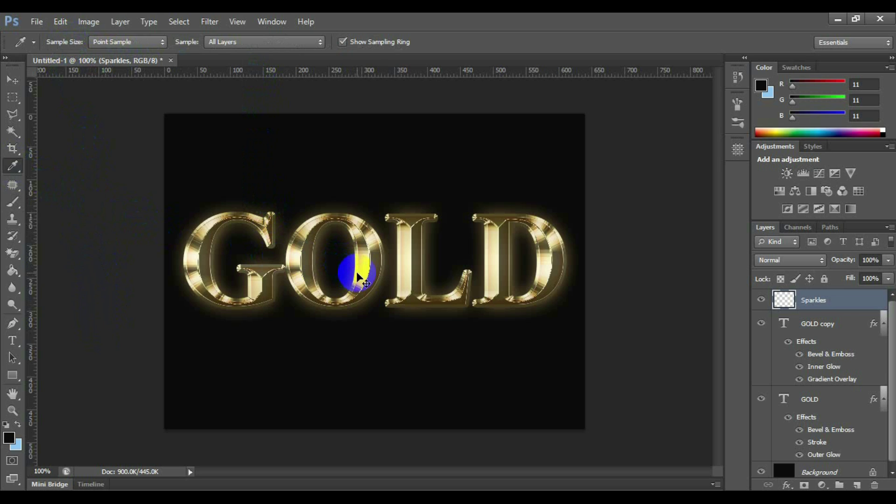
ctrl+click(358, 275)
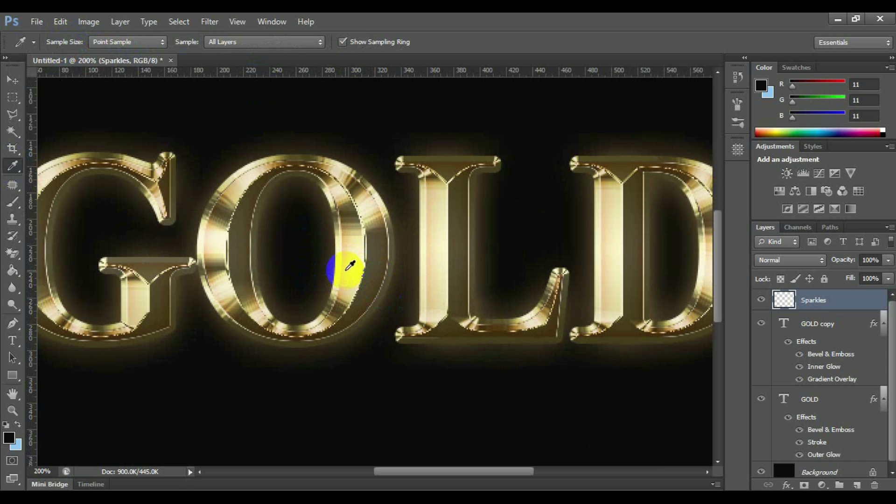
click(355, 266)
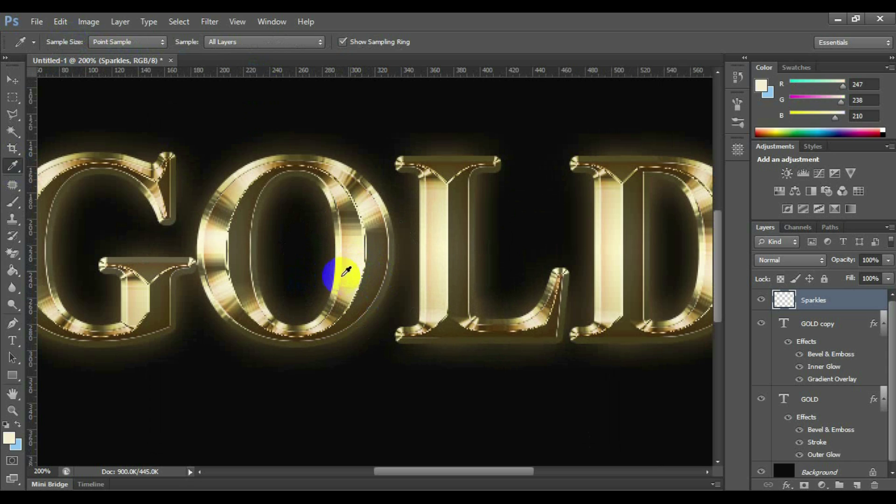
click(9, 437)
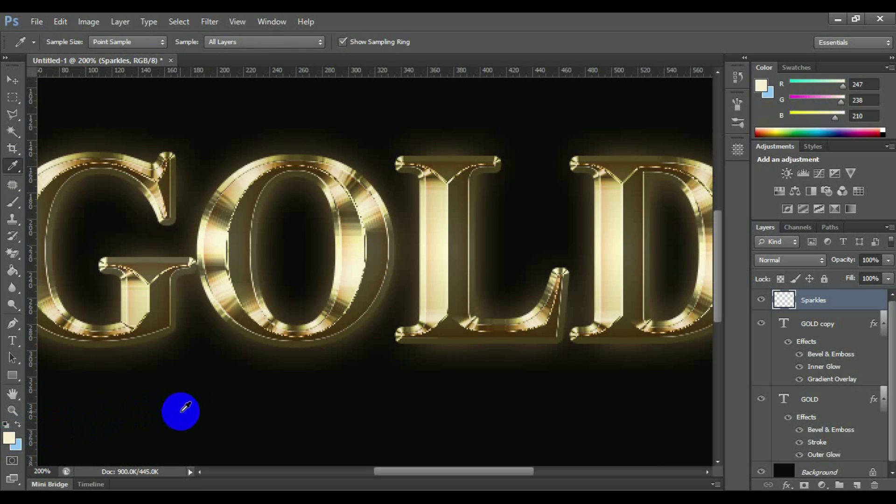
- Stamp eight sparkles on the serifs and corners of the G, L and D
click(13, 202)
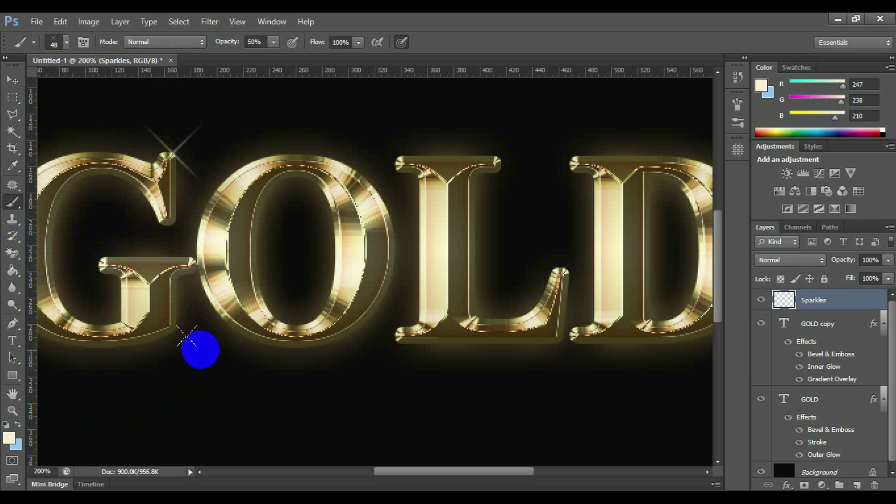
click(103, 262)
click(272, 328)
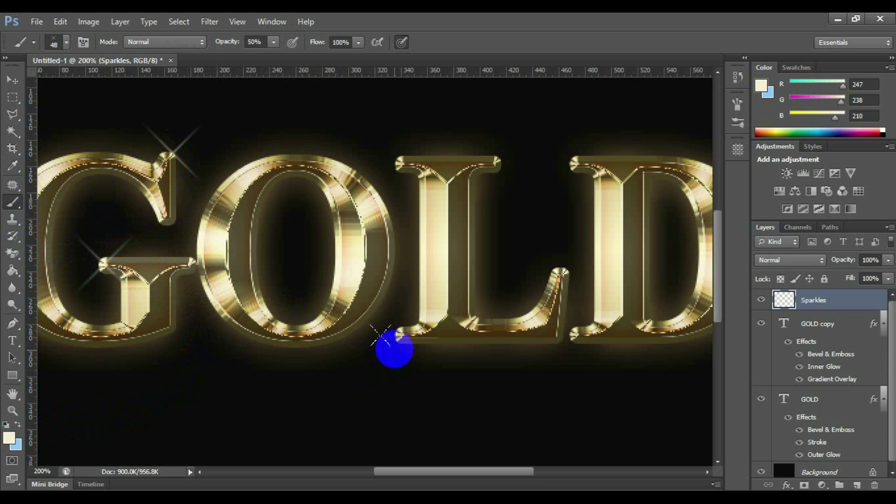
click(399, 335)
click(486, 162)
click(399, 161)
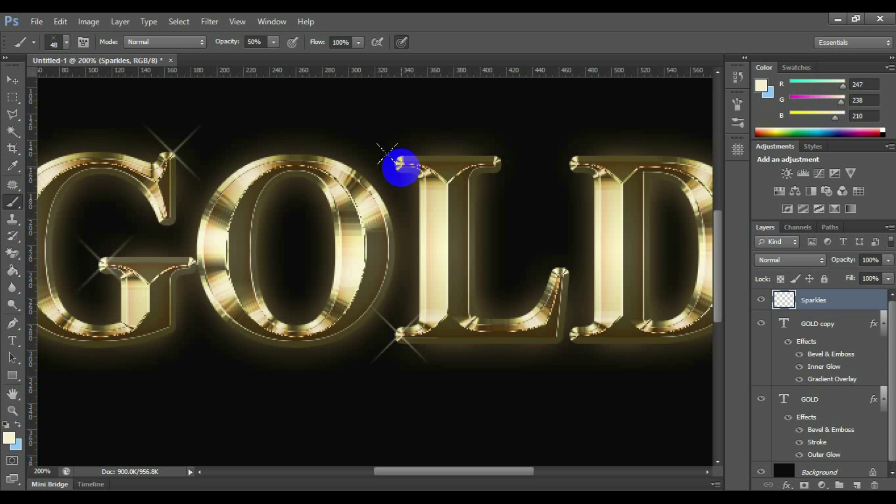
click(558, 268)
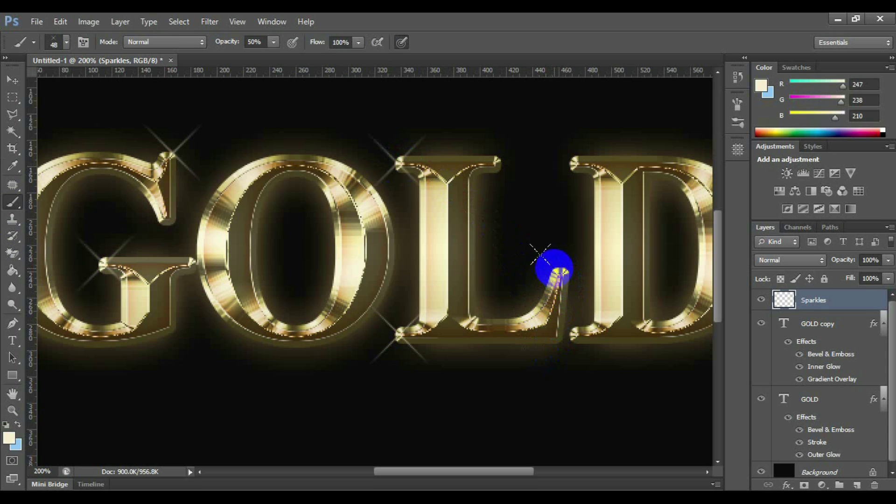
click(573, 334)
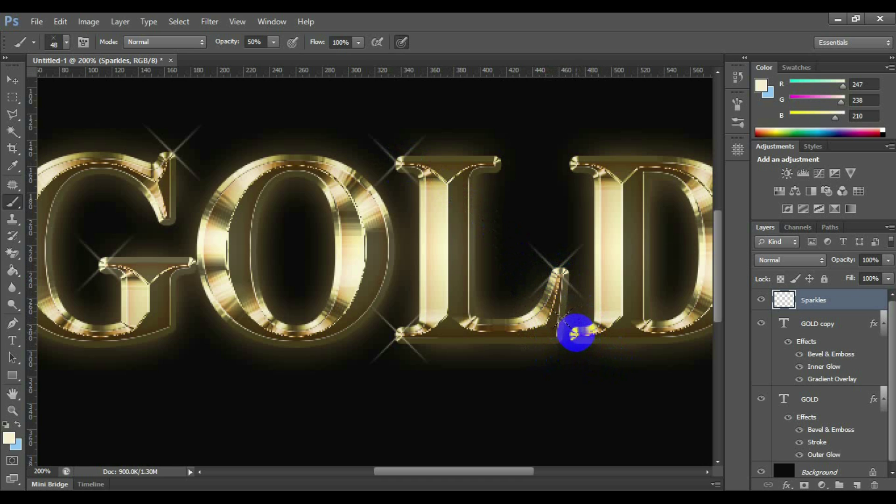
click(574, 164)
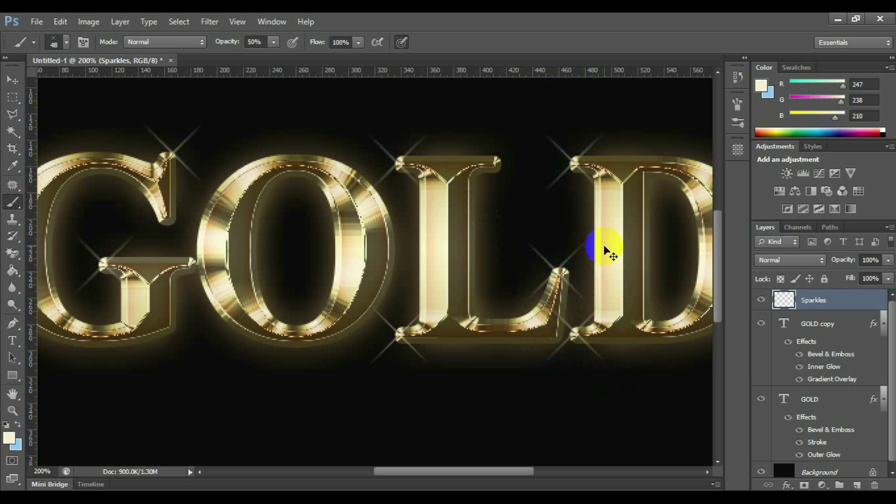
- Zoom out and lower the Sparkles layer opacity to 90%
key(ctrl+minus)
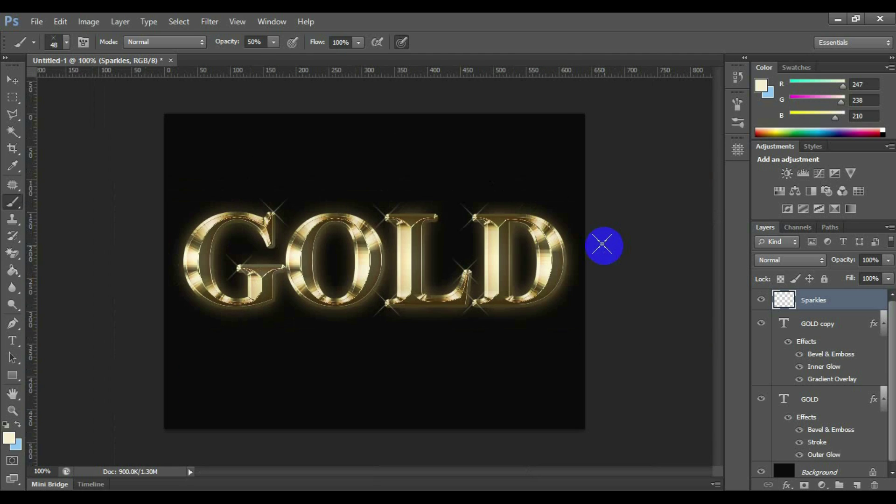
click(869, 259)
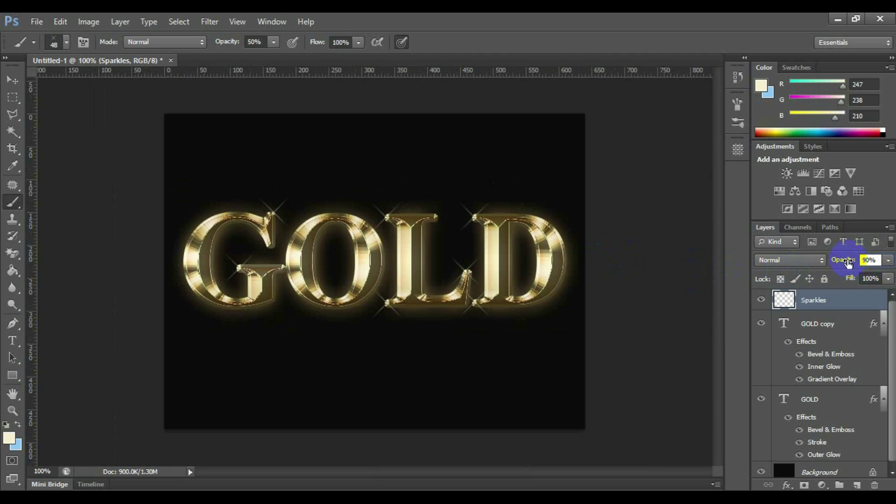
key(Return)
click(676, 387)
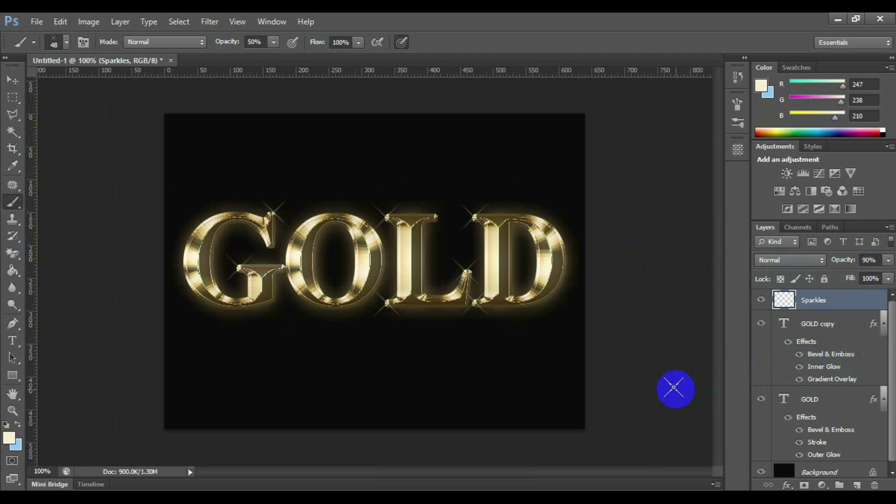
- Save the document as Golden Star Text Effect.psd
click(36, 22)
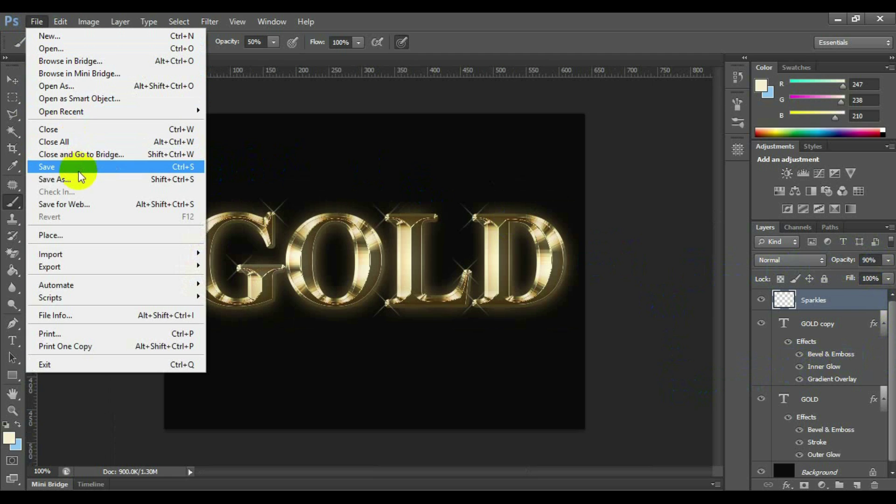
click(52, 172)
click(382, 296)
key(BackSpace)
key(BackSpace)
key(BackSpace)
key(BackSpace)
key(BackSpace)
key(BackSpace)
key(BackSpace)
key(BackSpace)
key(BackSpace)
key(BackSpace)
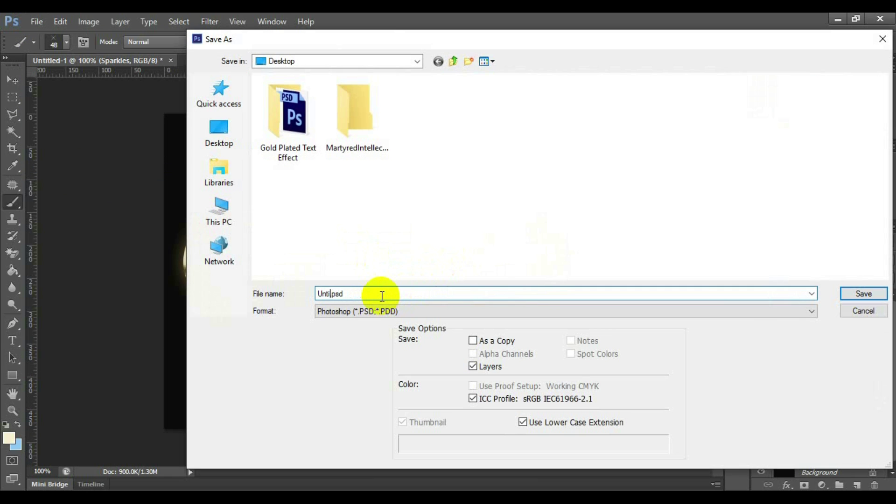
text(Golden Star Text Effect)
key(Return)
click(587, 155)
- Export a 1280-wide JPEG via Save for Web as Golden-Star-Text-Effect.jpg on the Desktop
key(alt+f)
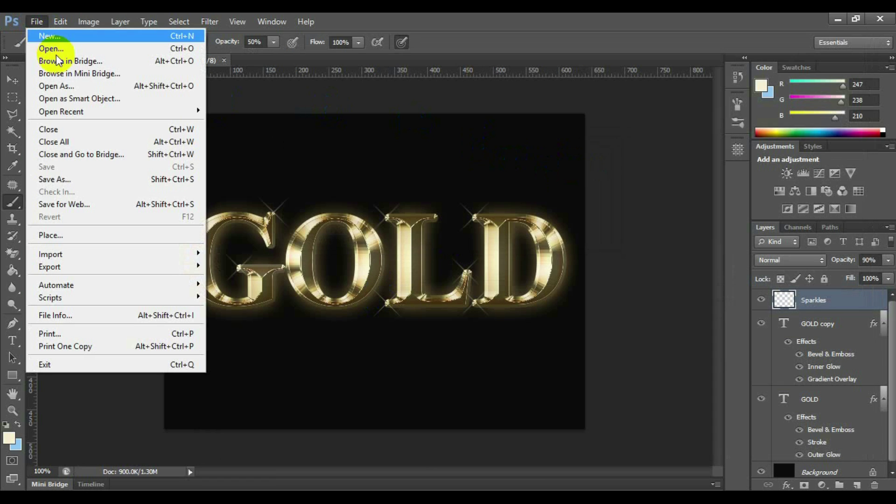
click(65, 204)
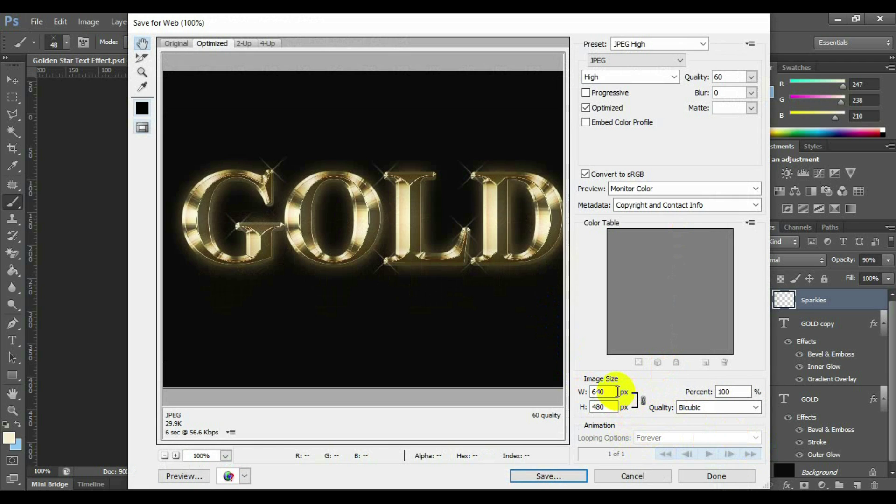
drag(619, 392, 566, 394)
text(1280)
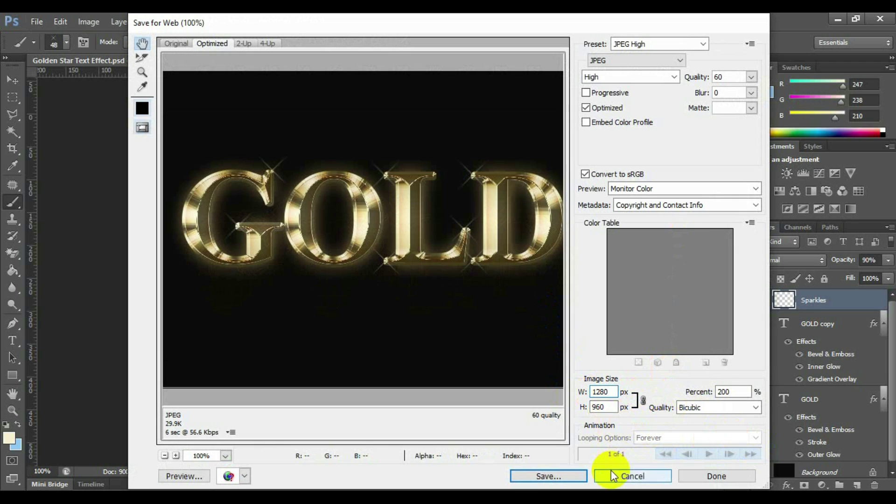
click(562, 475)
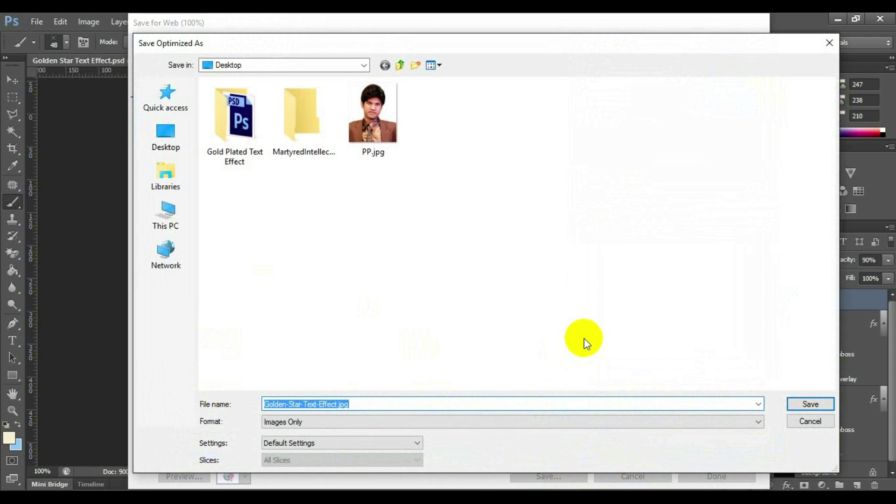
click(812, 405)
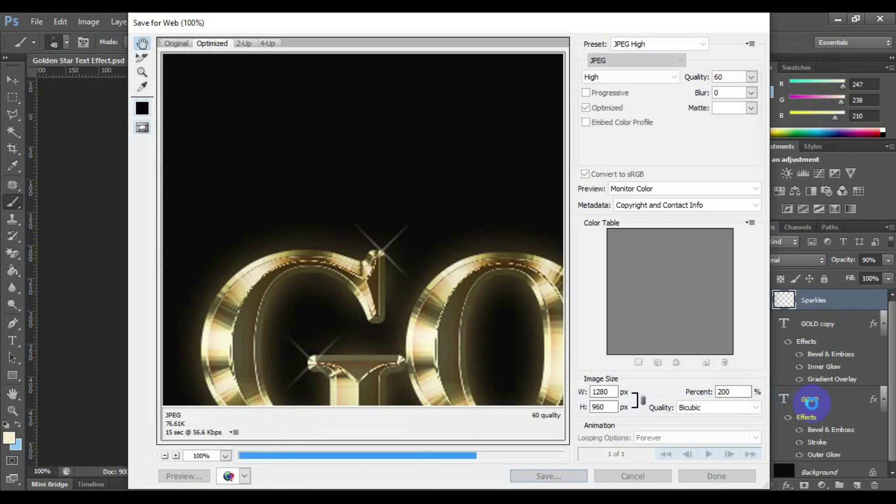